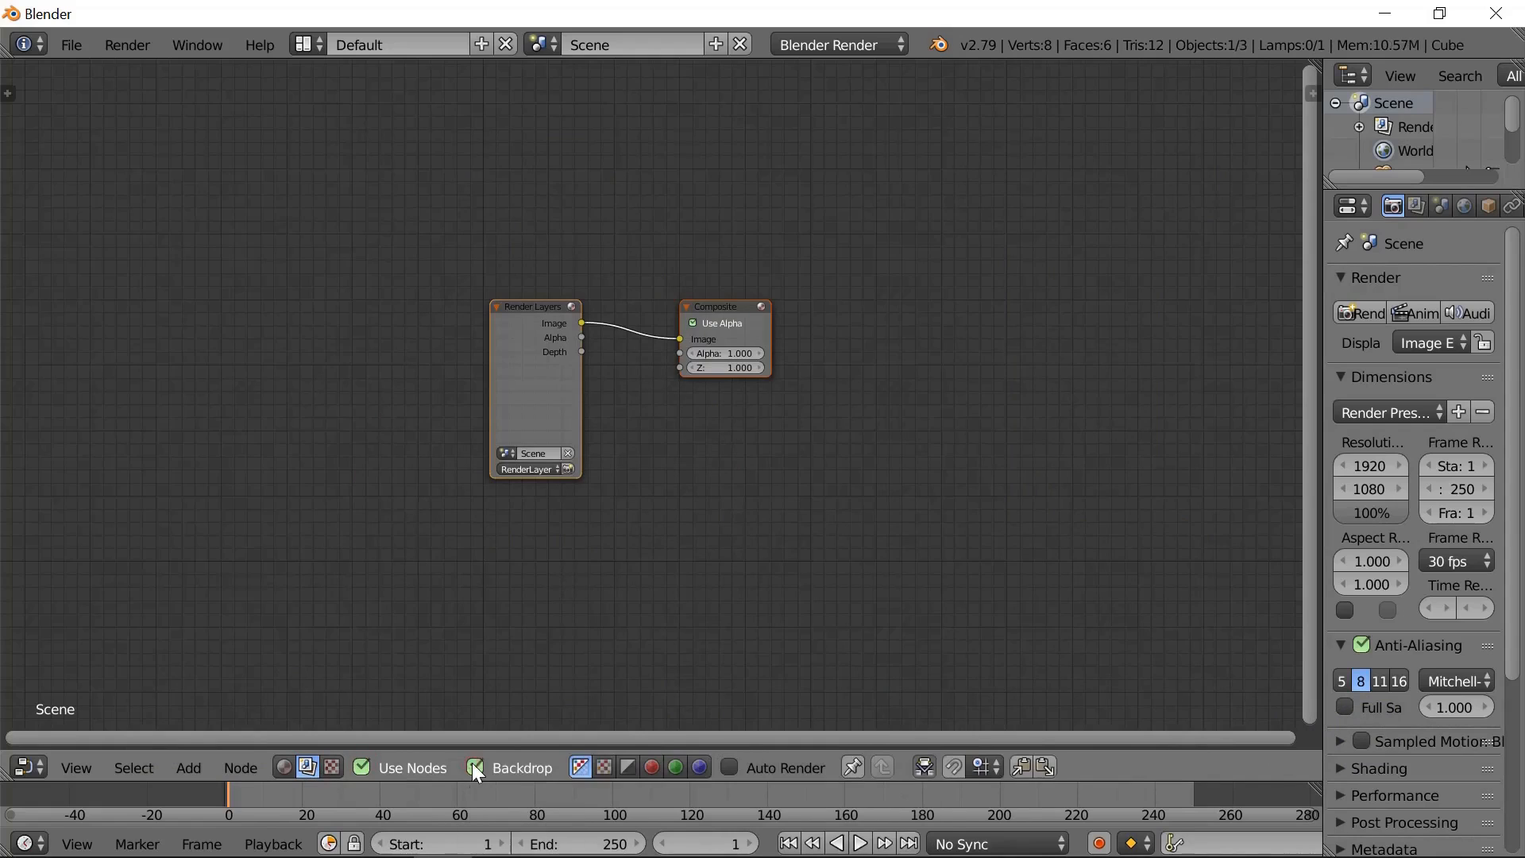
# - Delete the Render Layers node and move the Composite node aside to clear space for the new node setup
pyautogui.scroll(4, 722, 413)
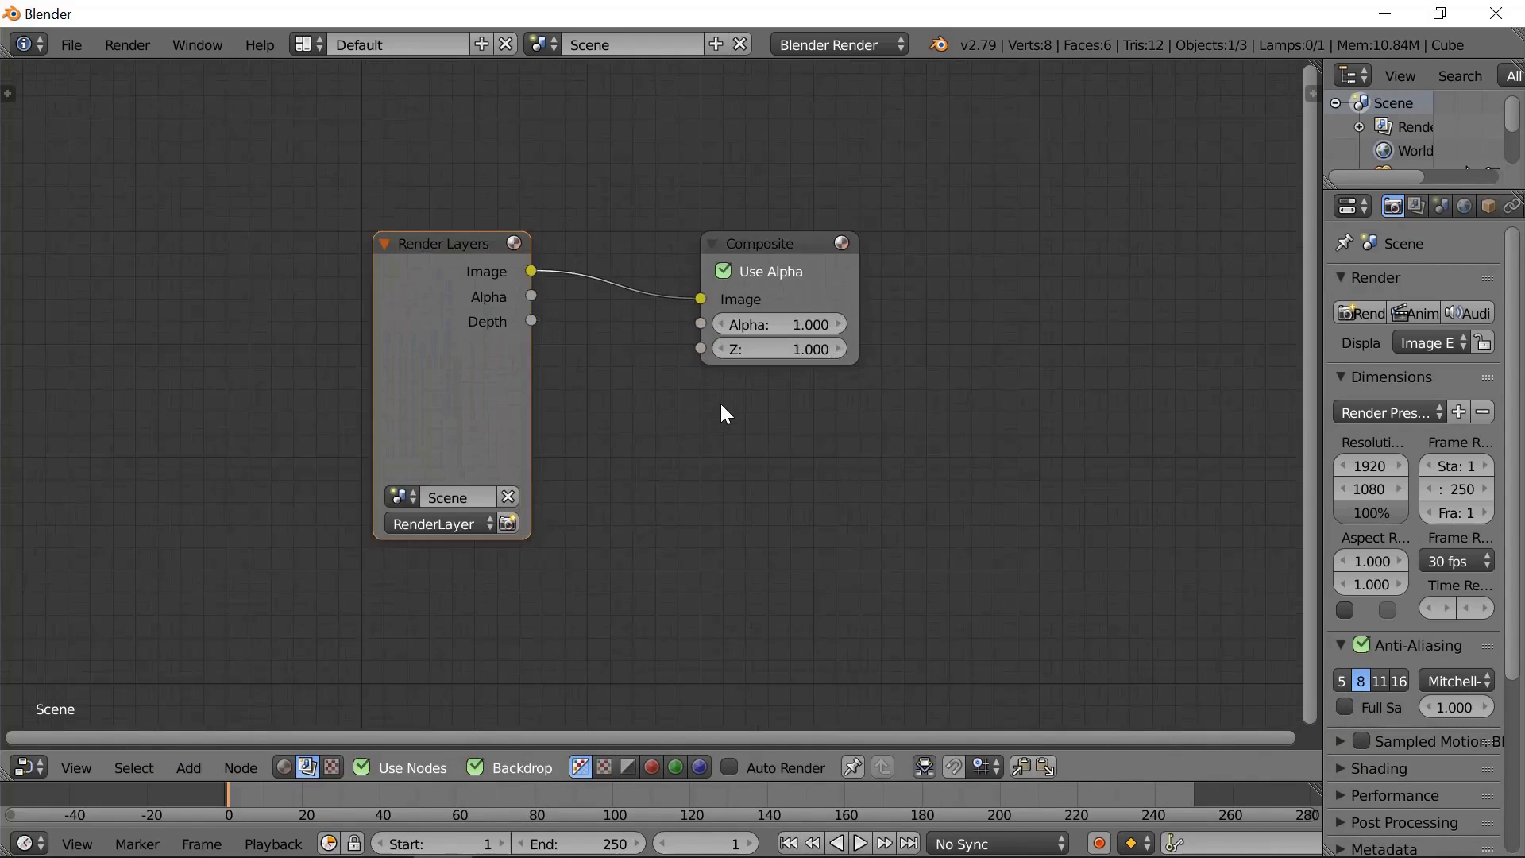
pyautogui.press('x')
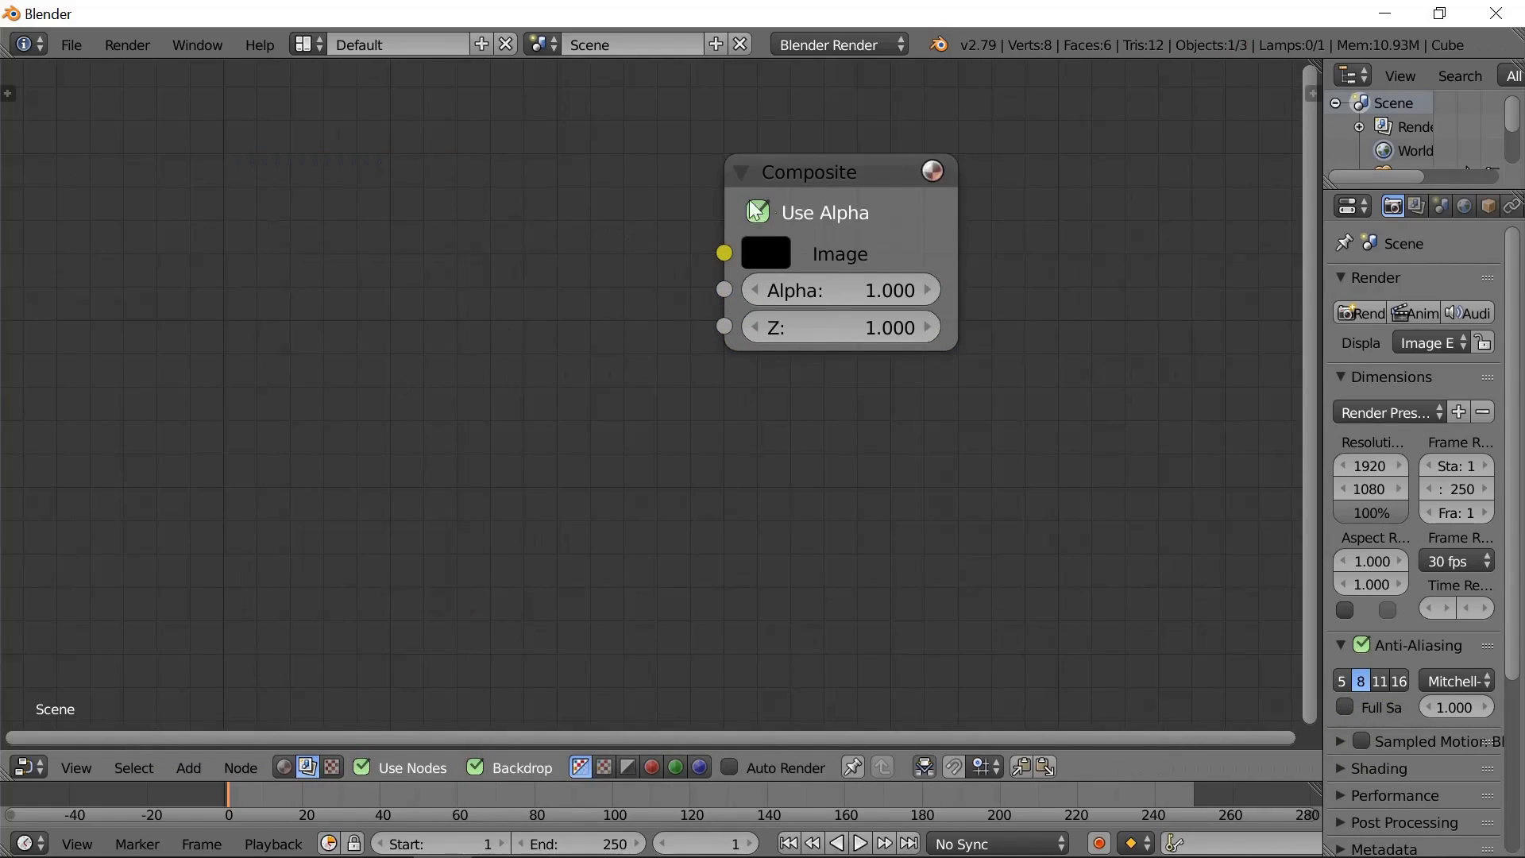
pyautogui.moveTo(873, 172); pyautogui.dragTo(1193, 96)
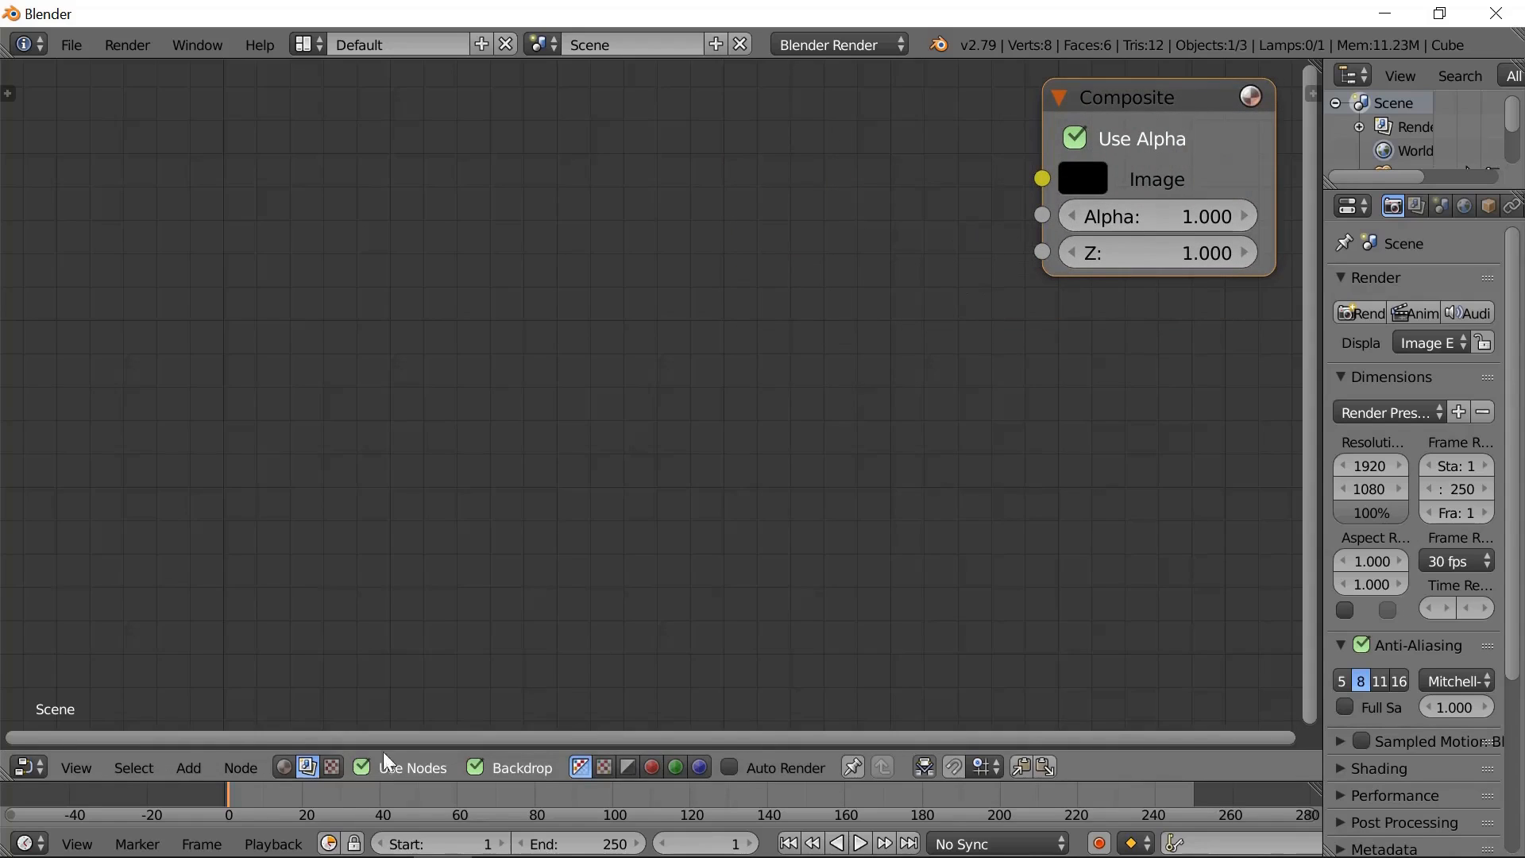
# - Add a Split Viewer output node and place it below the Composite node
pyautogui.click(194, 768)
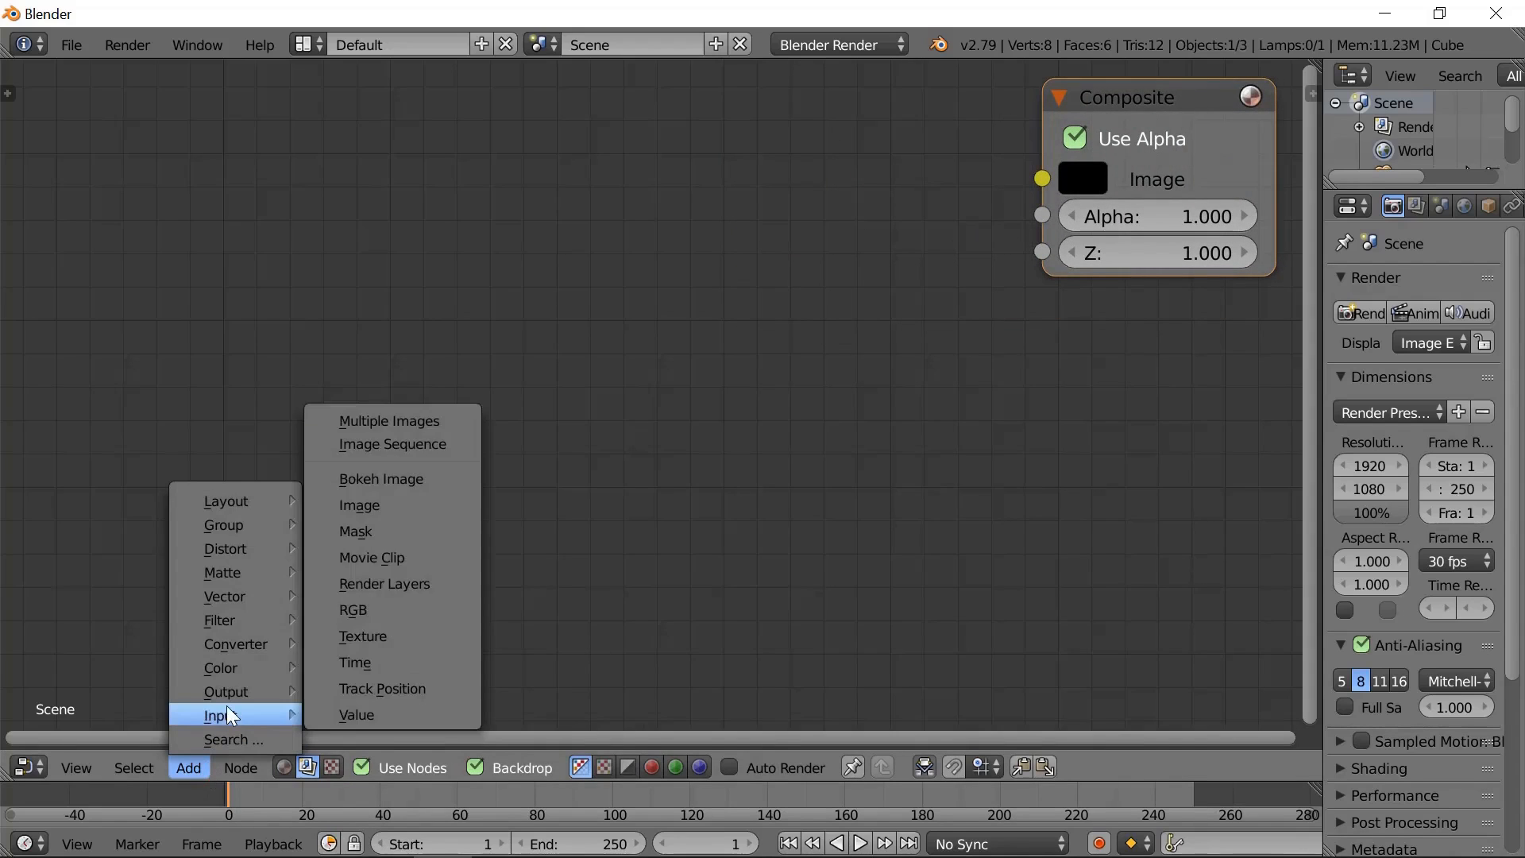
pyautogui.moveTo(231, 697)
pyautogui.click(375, 768)
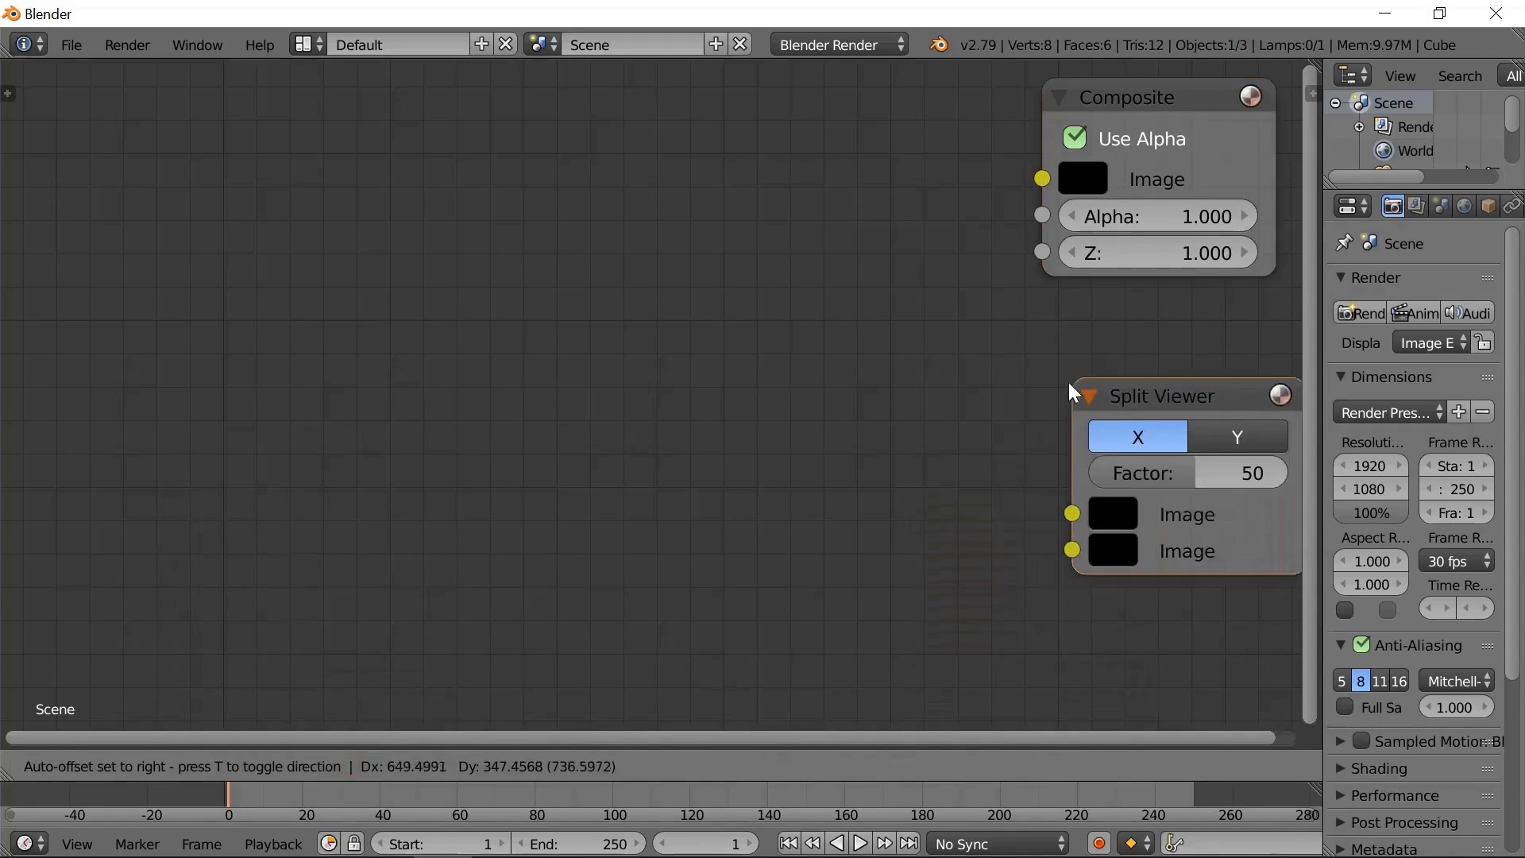
pyautogui.click(1036, 442)
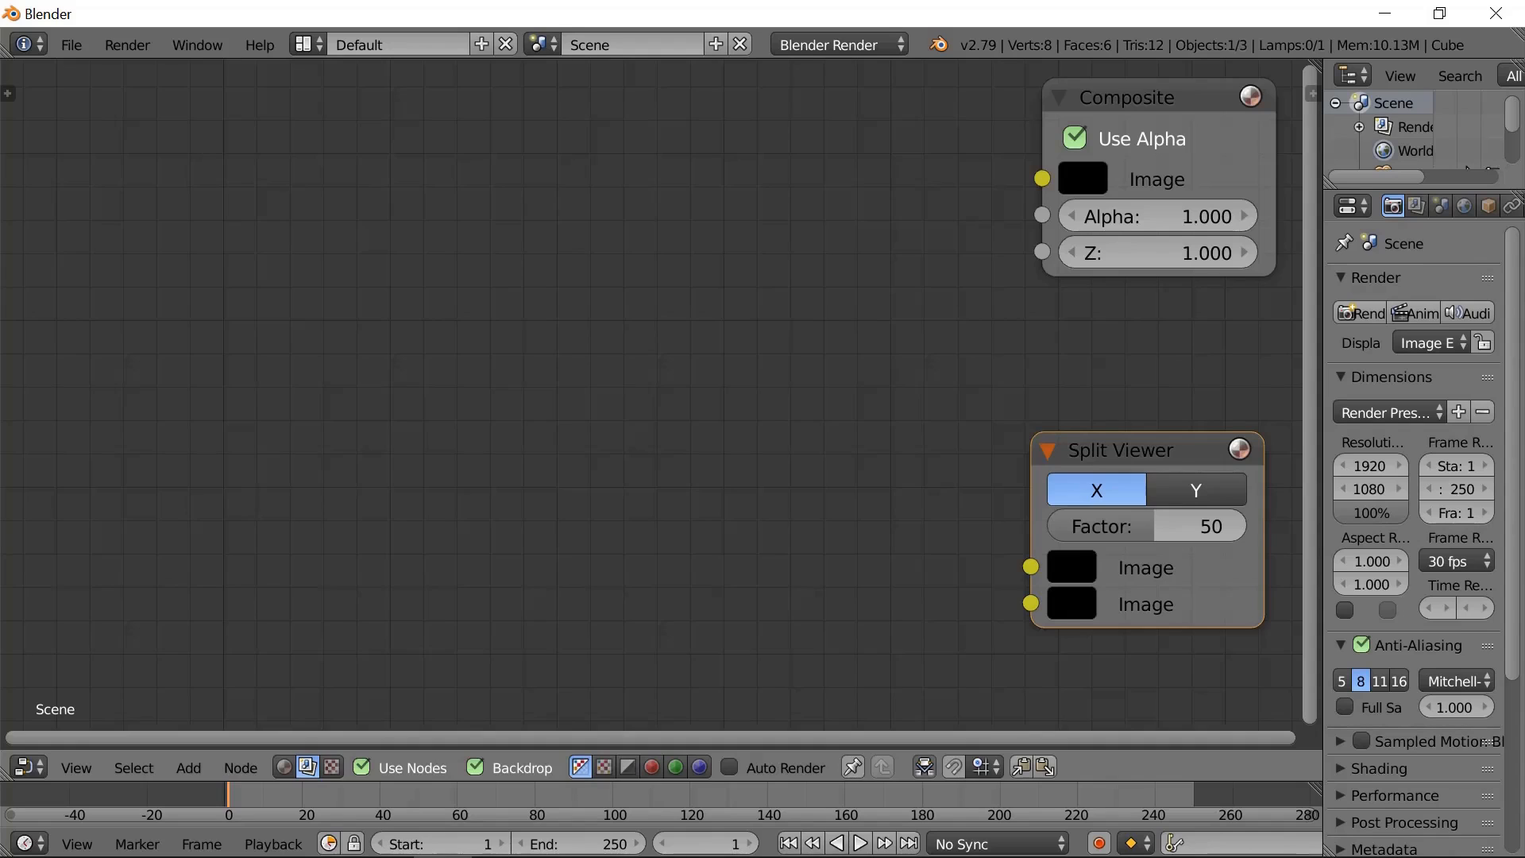
# - Bring in the girl-1512308 photo as an image node and link it to the Split Viewer's first Image input at factor 0
pyautogui.moveTo(213, 656); pyautogui.dragTo(224, 353)
pyautogui.moveTo(286, 70); pyautogui.dragTo(125, 200)
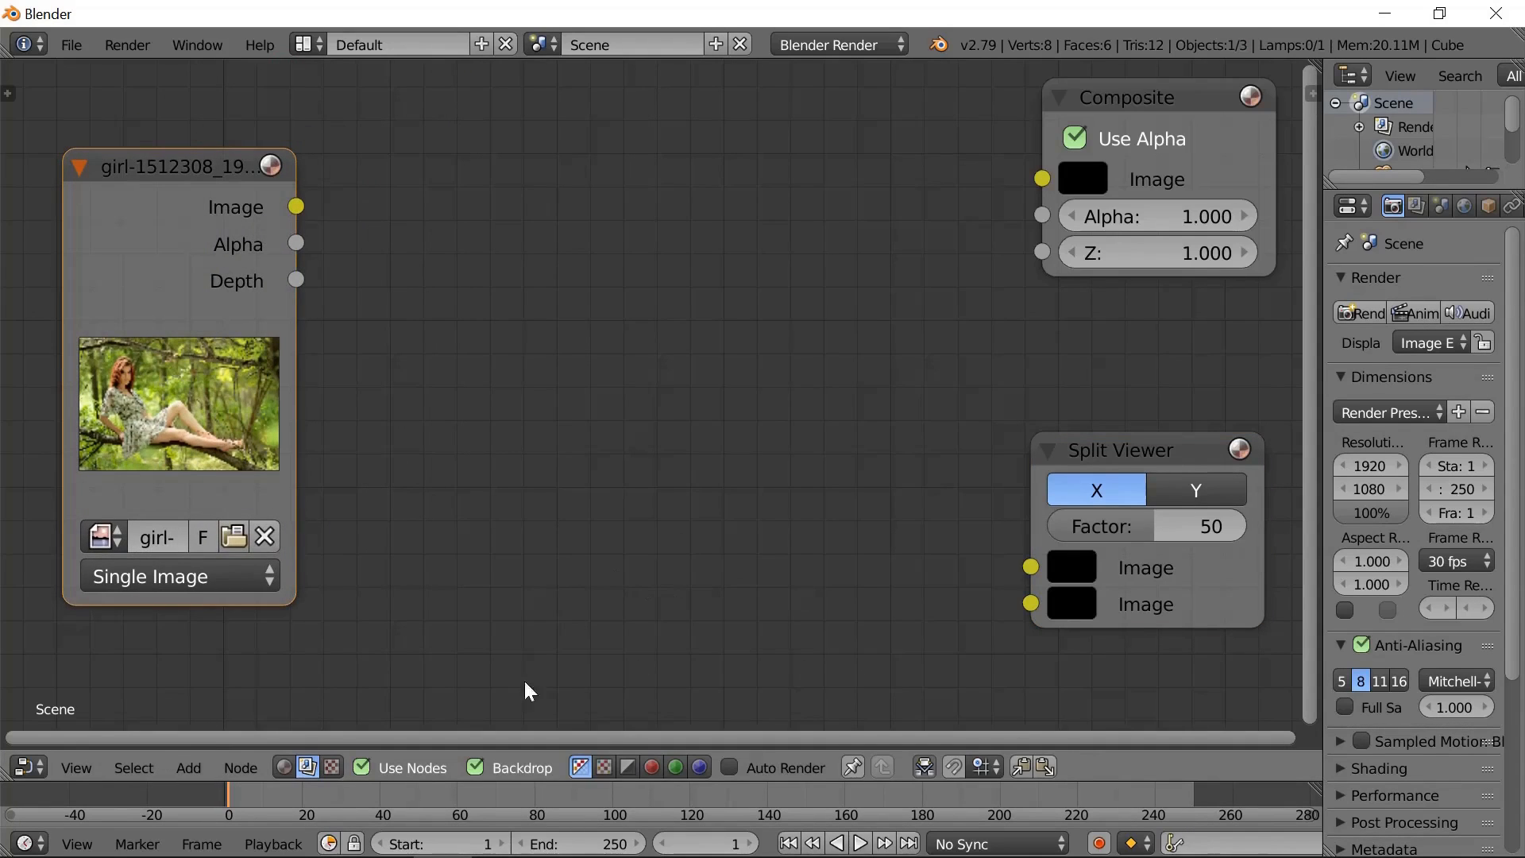
pyautogui.moveTo(298, 209); pyautogui.dragTo(1030, 565)
pyautogui.moveTo(1154, 531); pyautogui.dragTo(982, 562)
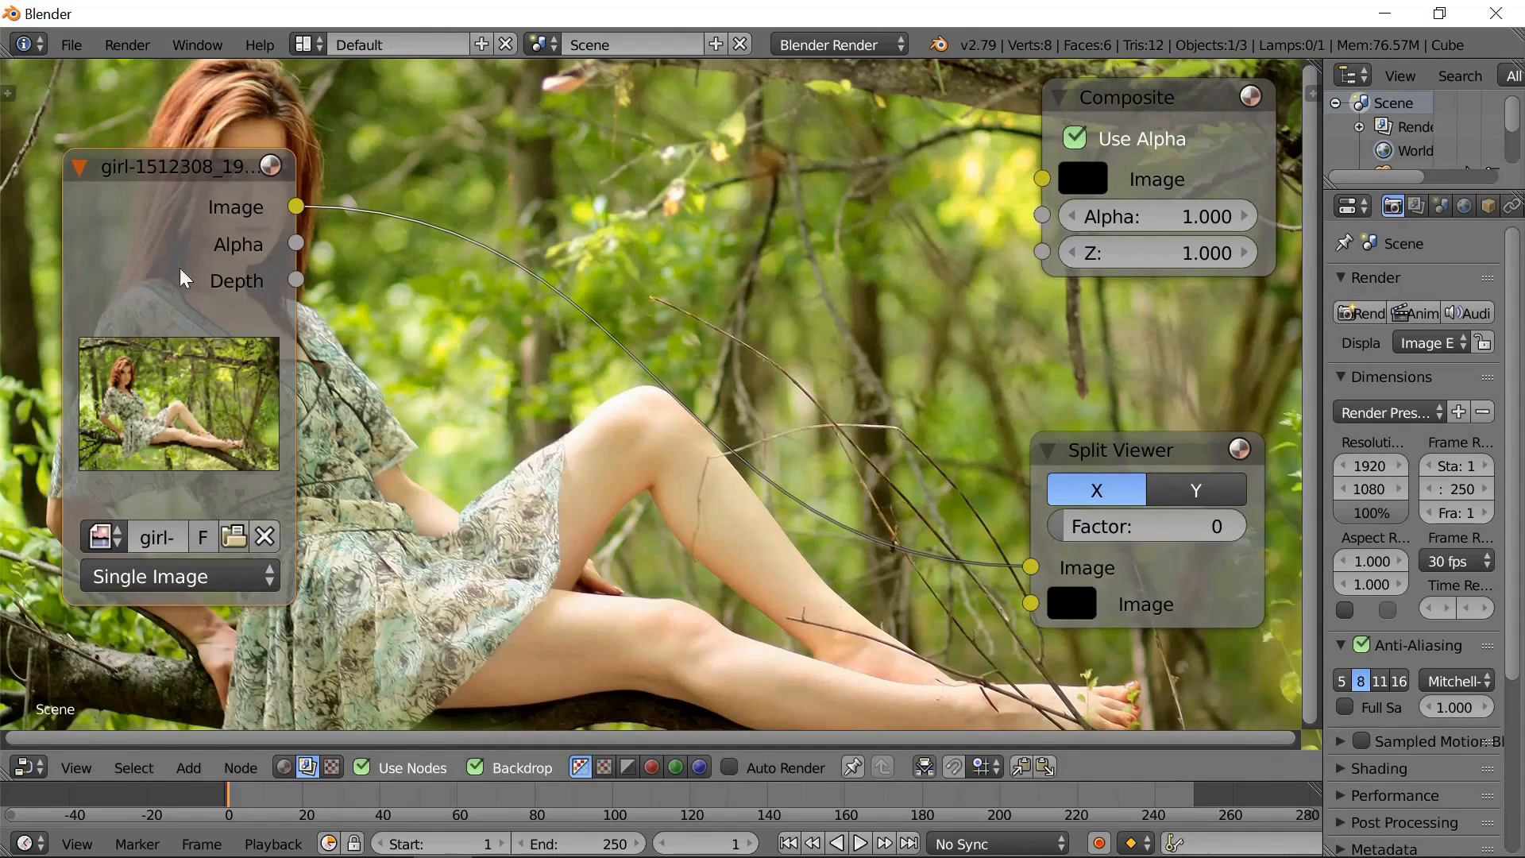
# - Scale the backdrop down until the whole photo fits inside the node editor behind the nodes
pyautogui.press('v')
pyautogui.press('v')
pyautogui.press('v')
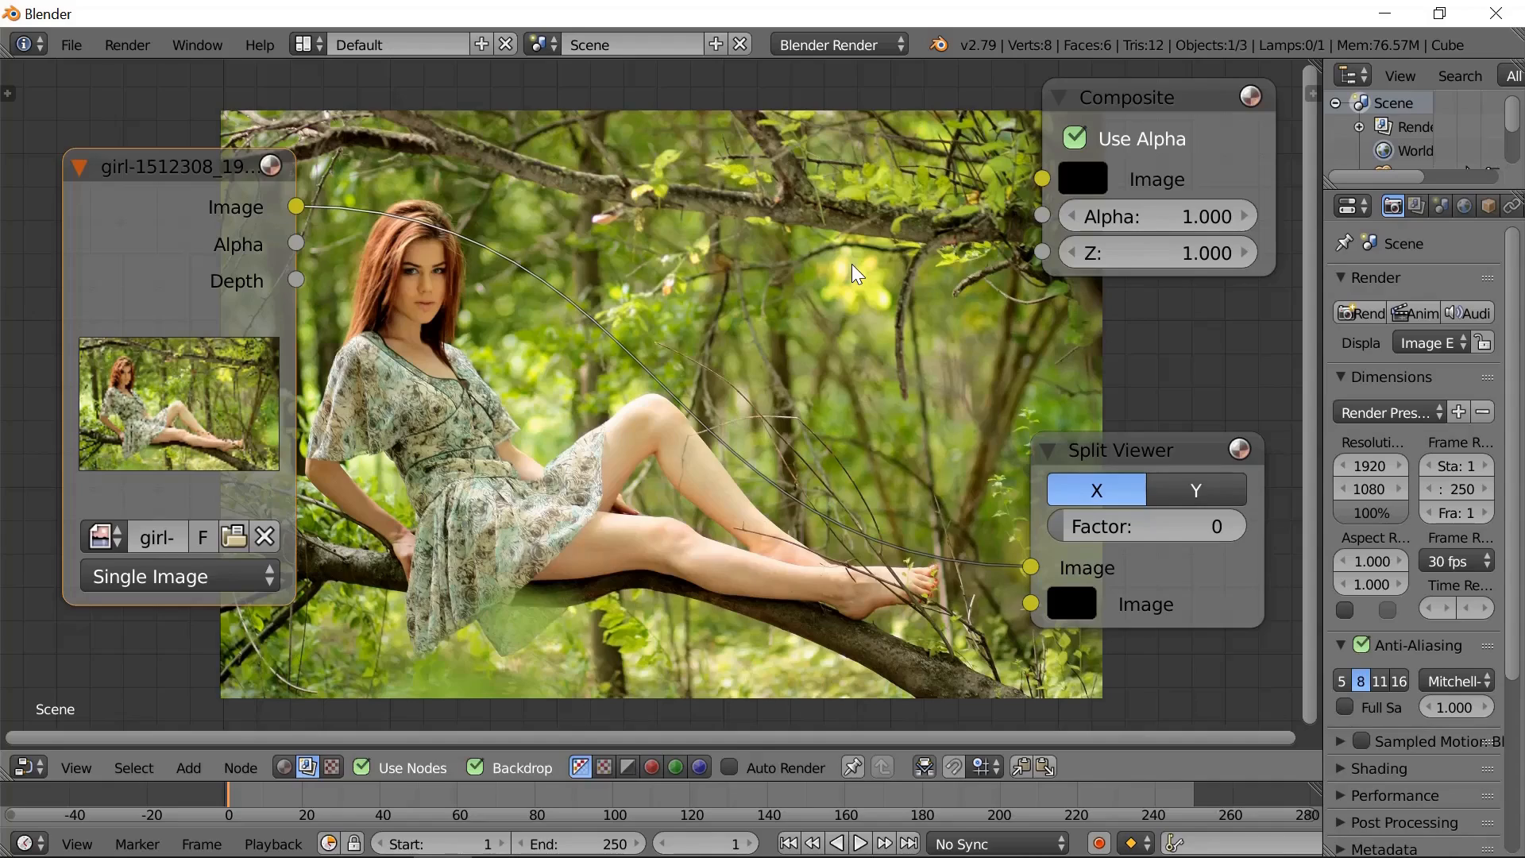
pyautogui.hotkey('alt', 'v')
pyautogui.hotkey('alt', 'v')
pyautogui.hotkey('alt', 'v')
pyautogui.press('v')
pyautogui.press('v')
pyautogui.press('v')
pyautogui.scroll(-2, 883, 256)
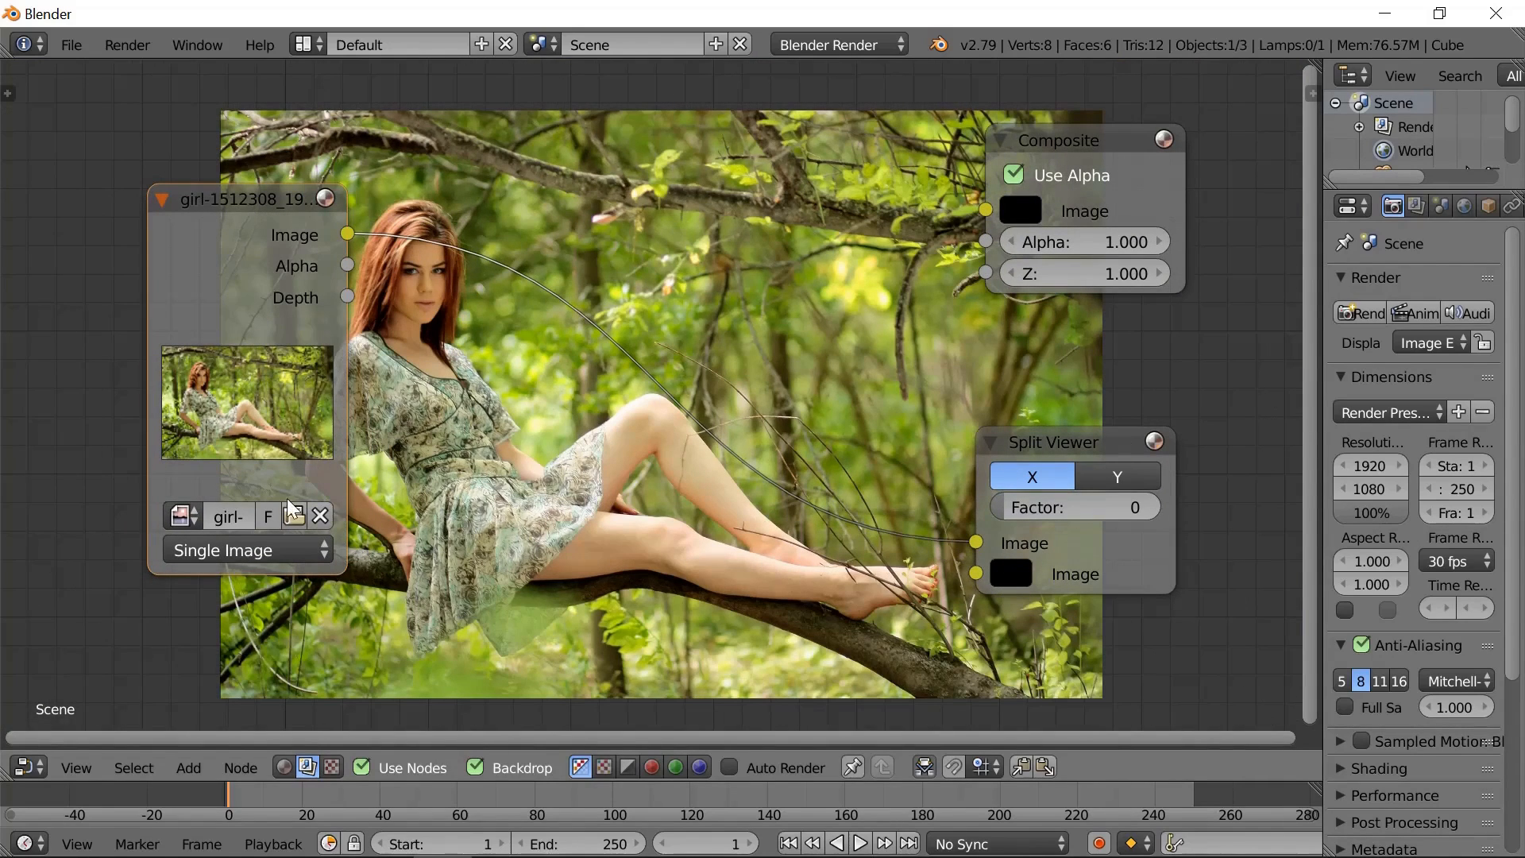
# - Show the scene properties in a wider properties editor and expand the Color Management settings
pyautogui.click(1441, 206)
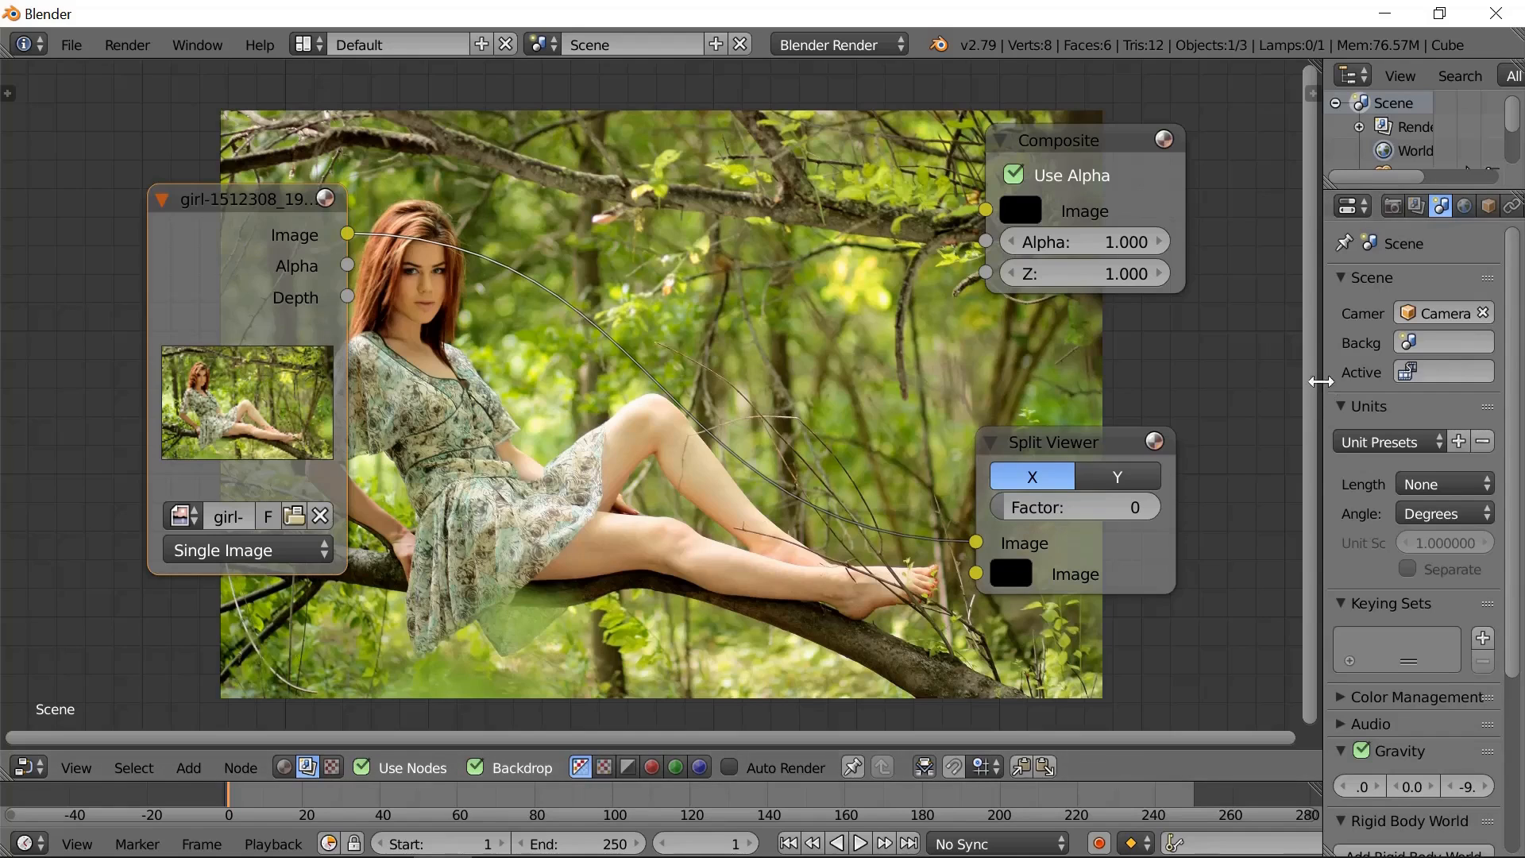
pyautogui.moveTo(1321, 382); pyautogui.dragTo(1155, 381)
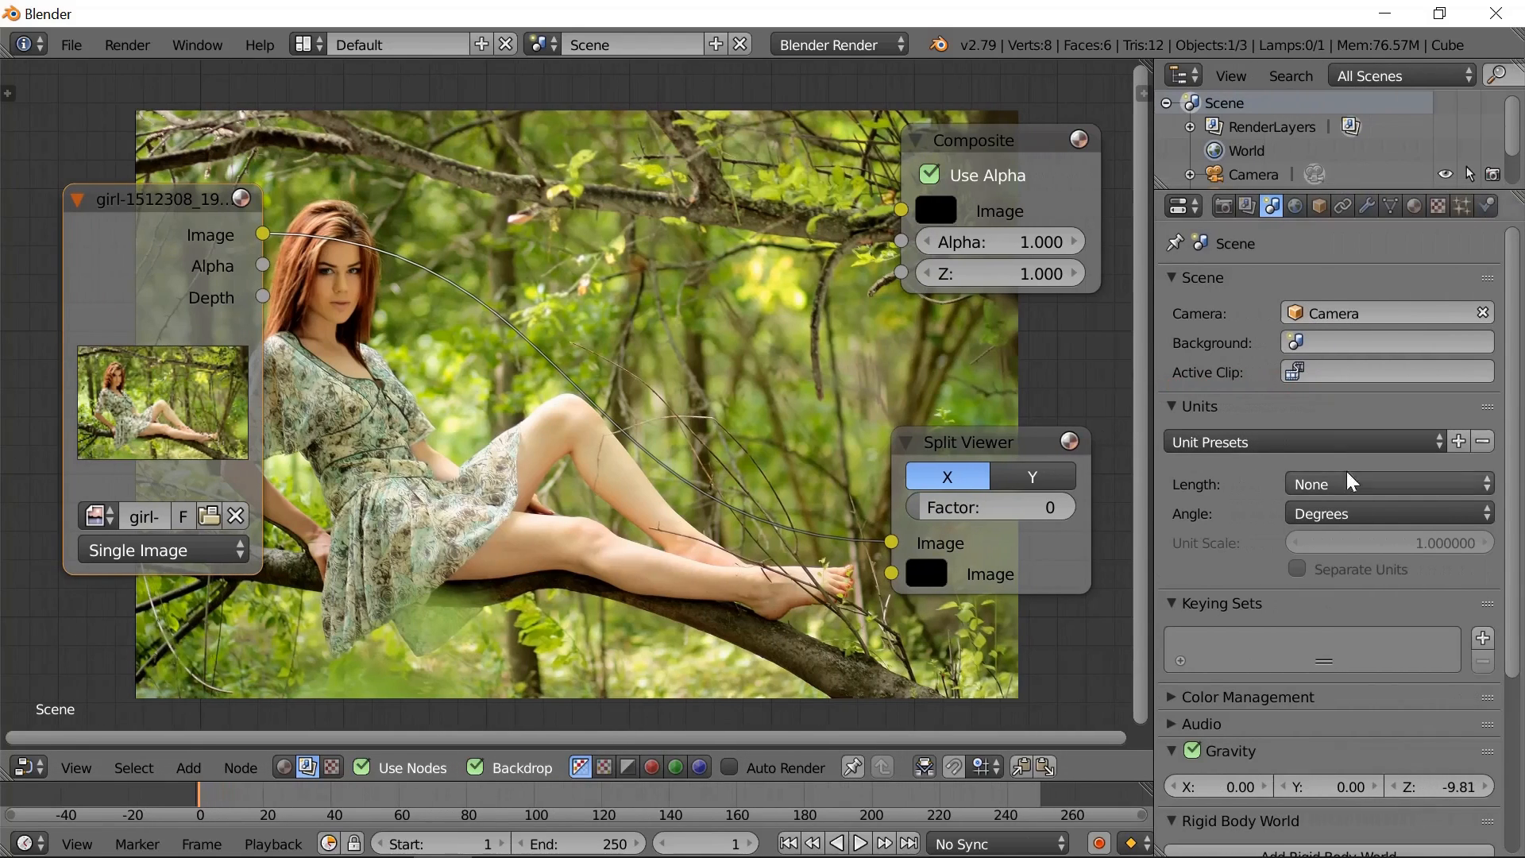
pyautogui.click(1168, 698)
pyautogui.scroll(-1, 1453, 772)
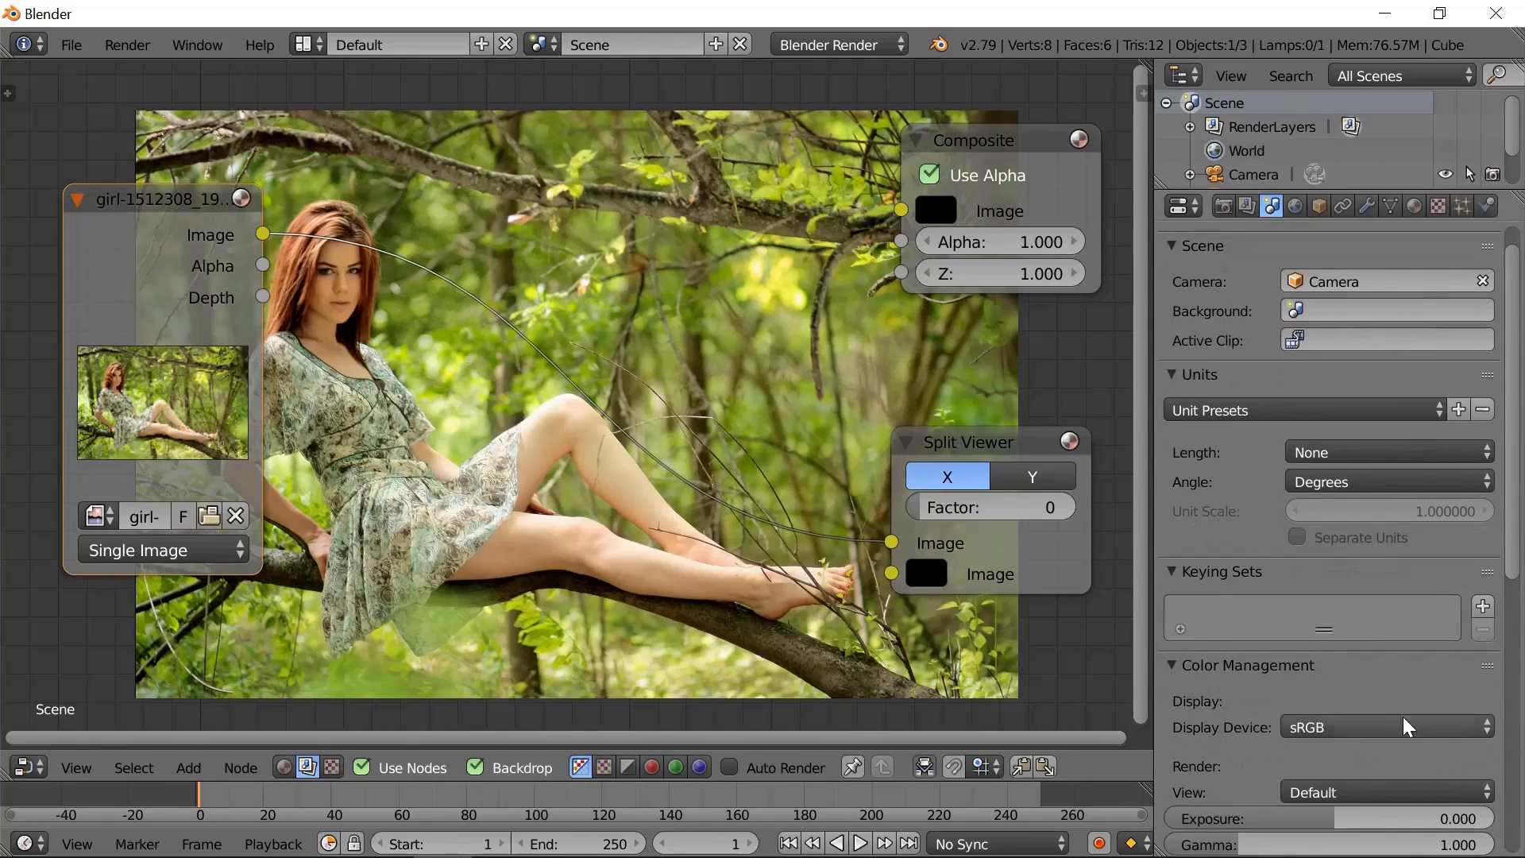
# - Try the False Color, Film and Filmic view transforms on the photo and return the view to Default
pyautogui.click(1485, 793)
pyautogui.click(1336, 585)
pyautogui.click(1482, 787)
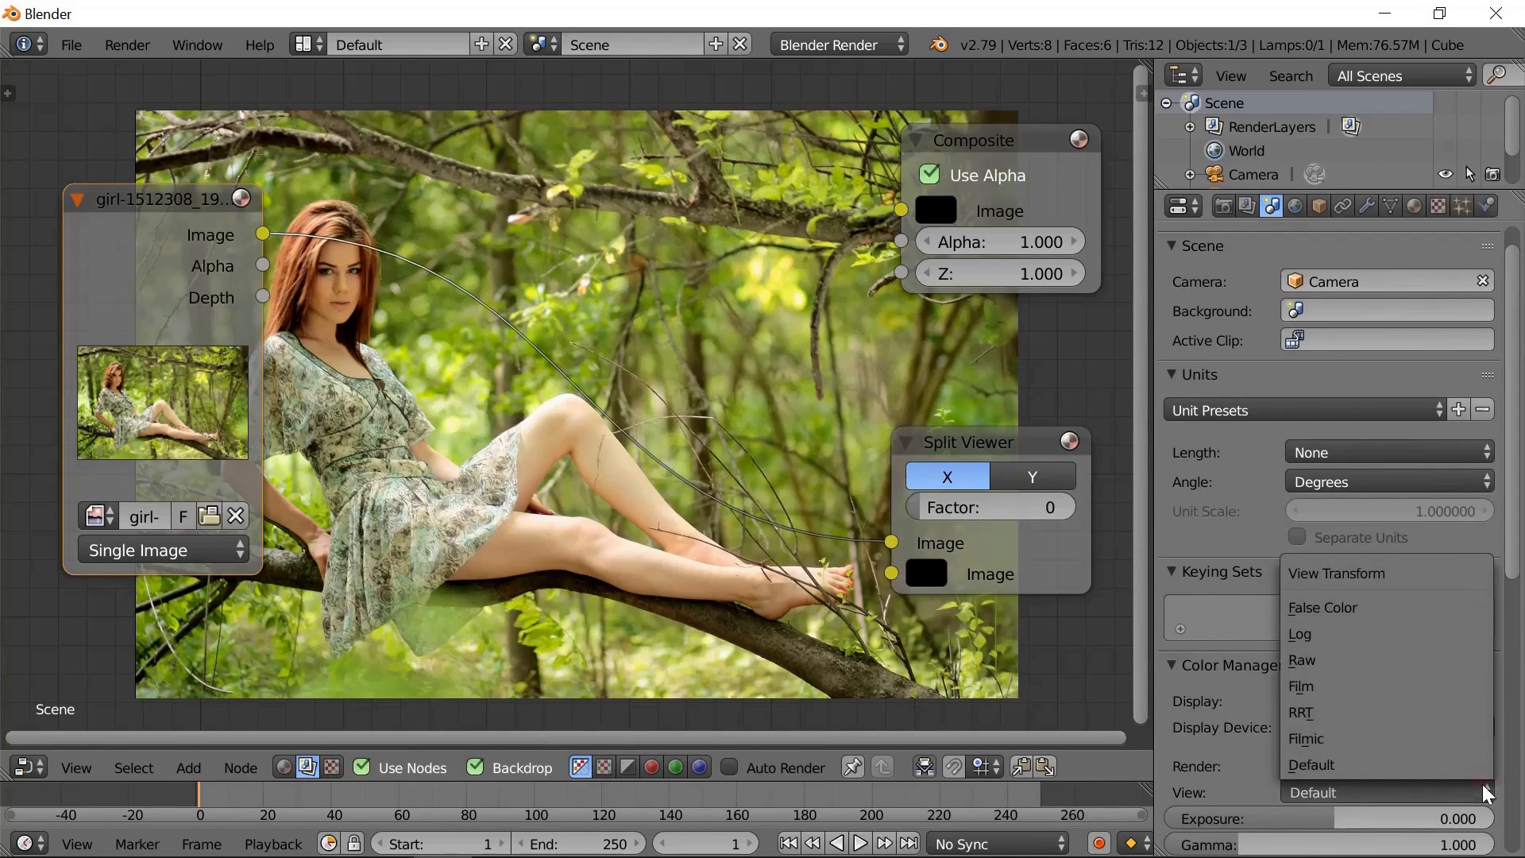
pyautogui.click(1353, 609)
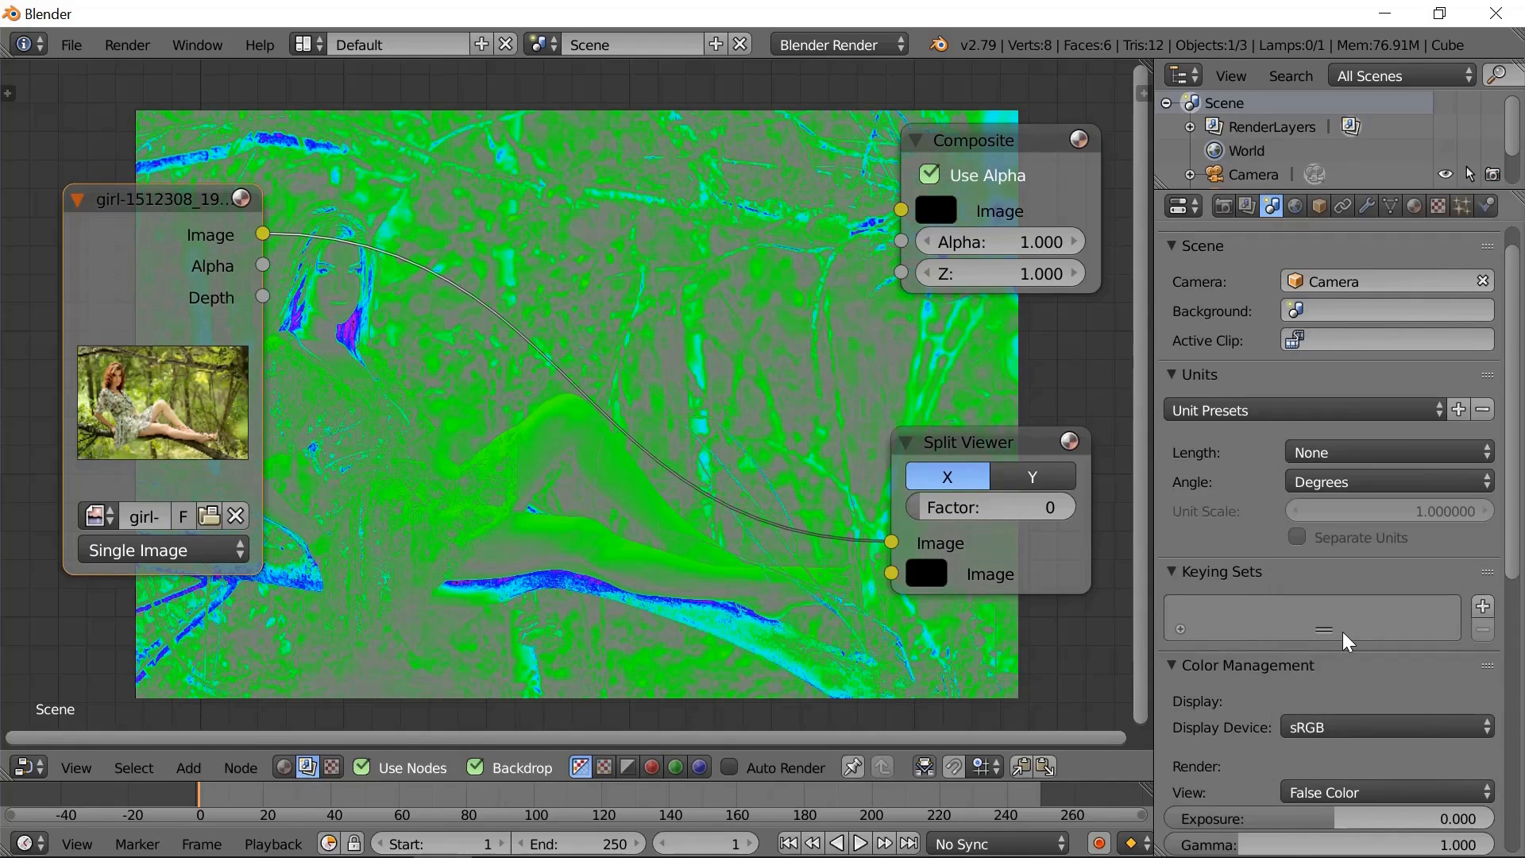
pyautogui.click(1486, 790)
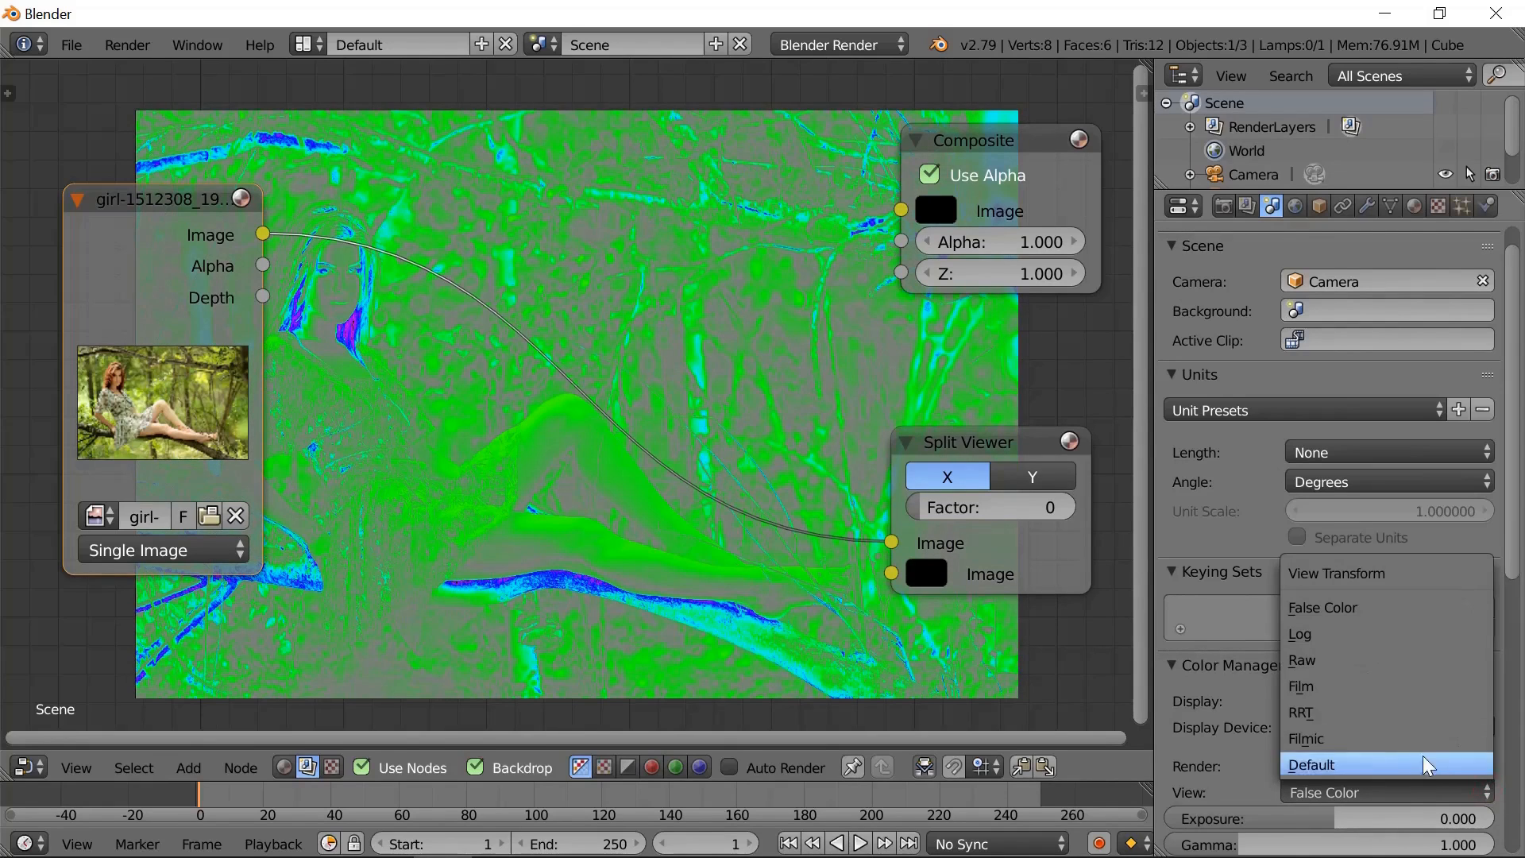
pyautogui.click(1327, 688)
pyautogui.click(1482, 789)
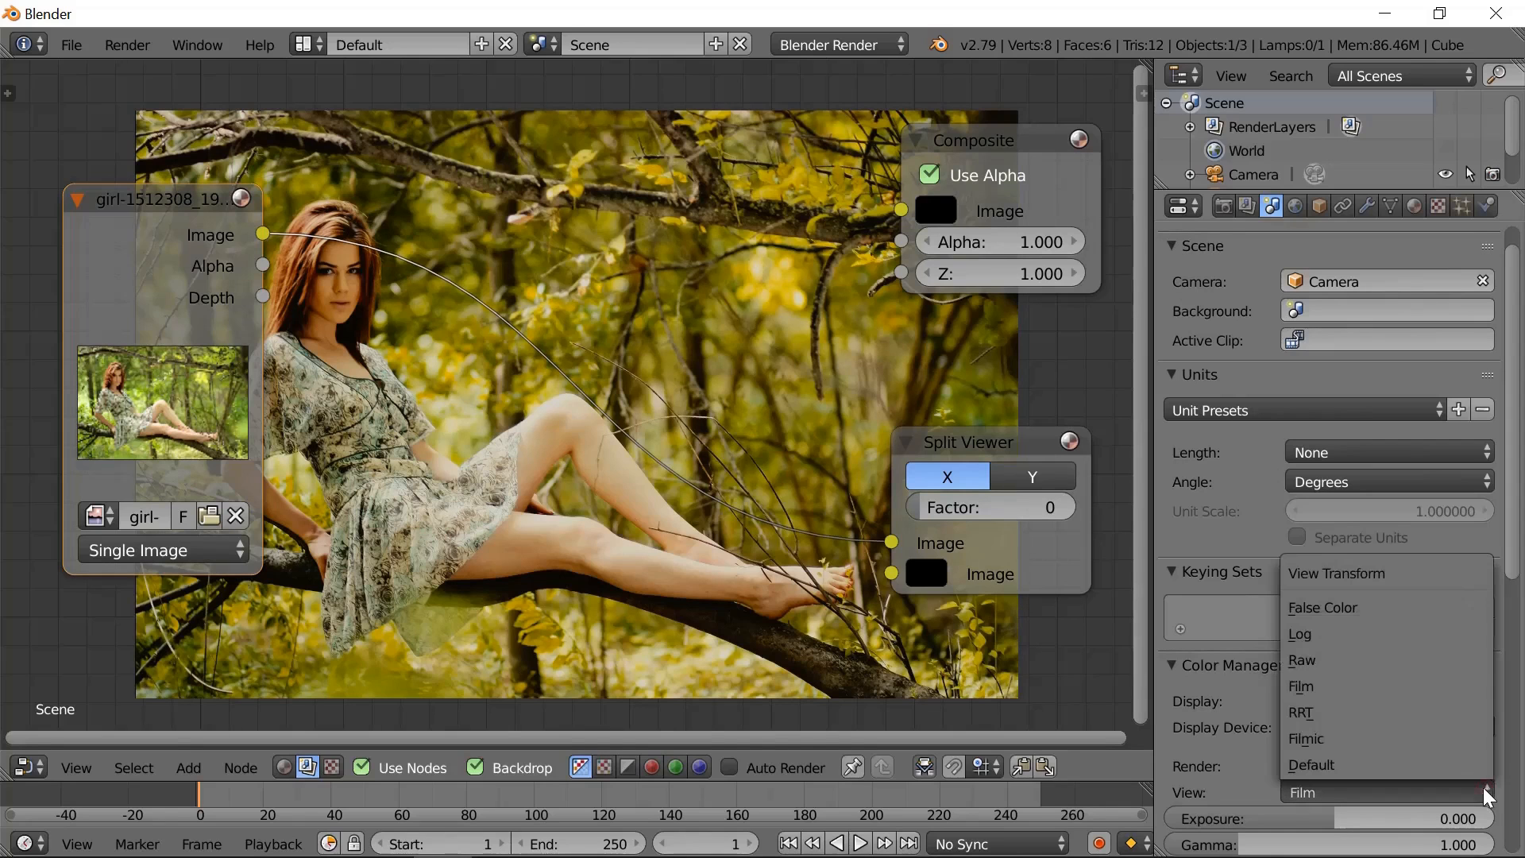
pyautogui.click(1333, 739)
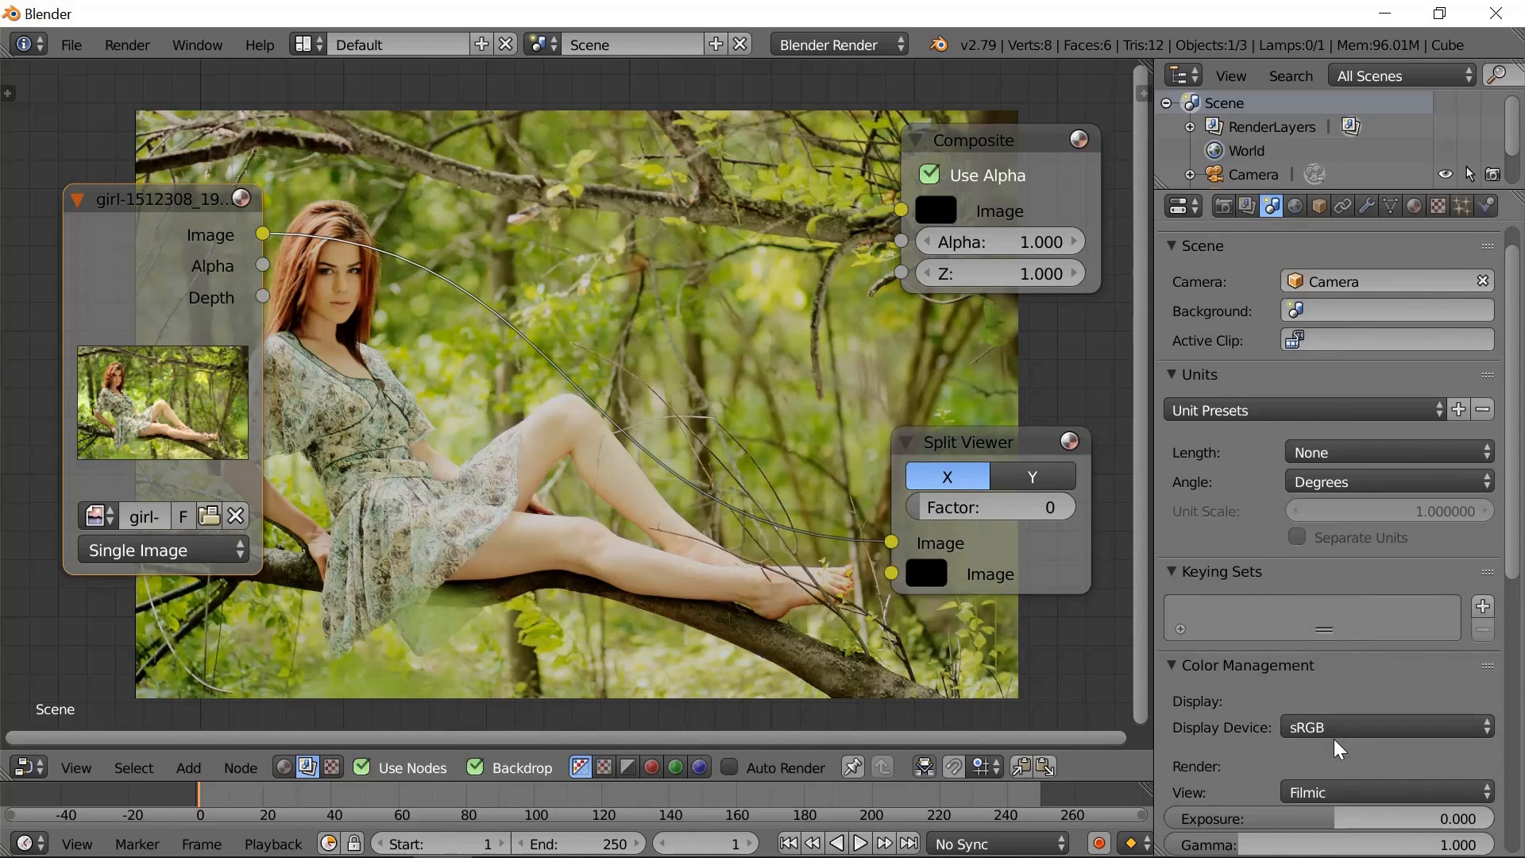
pyautogui.click(1485, 783)
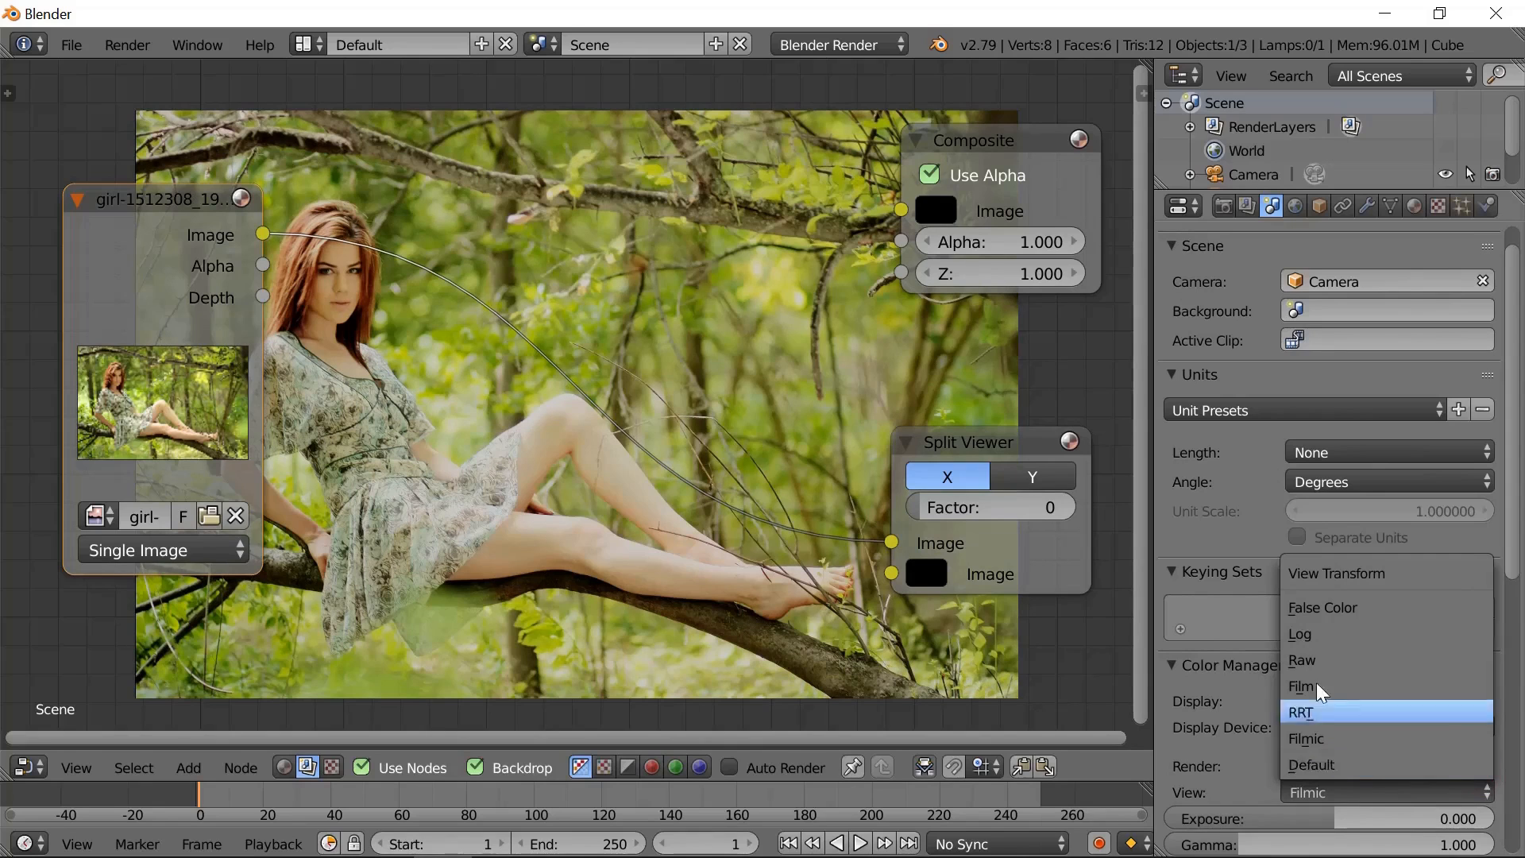
pyautogui.click(1324, 769)
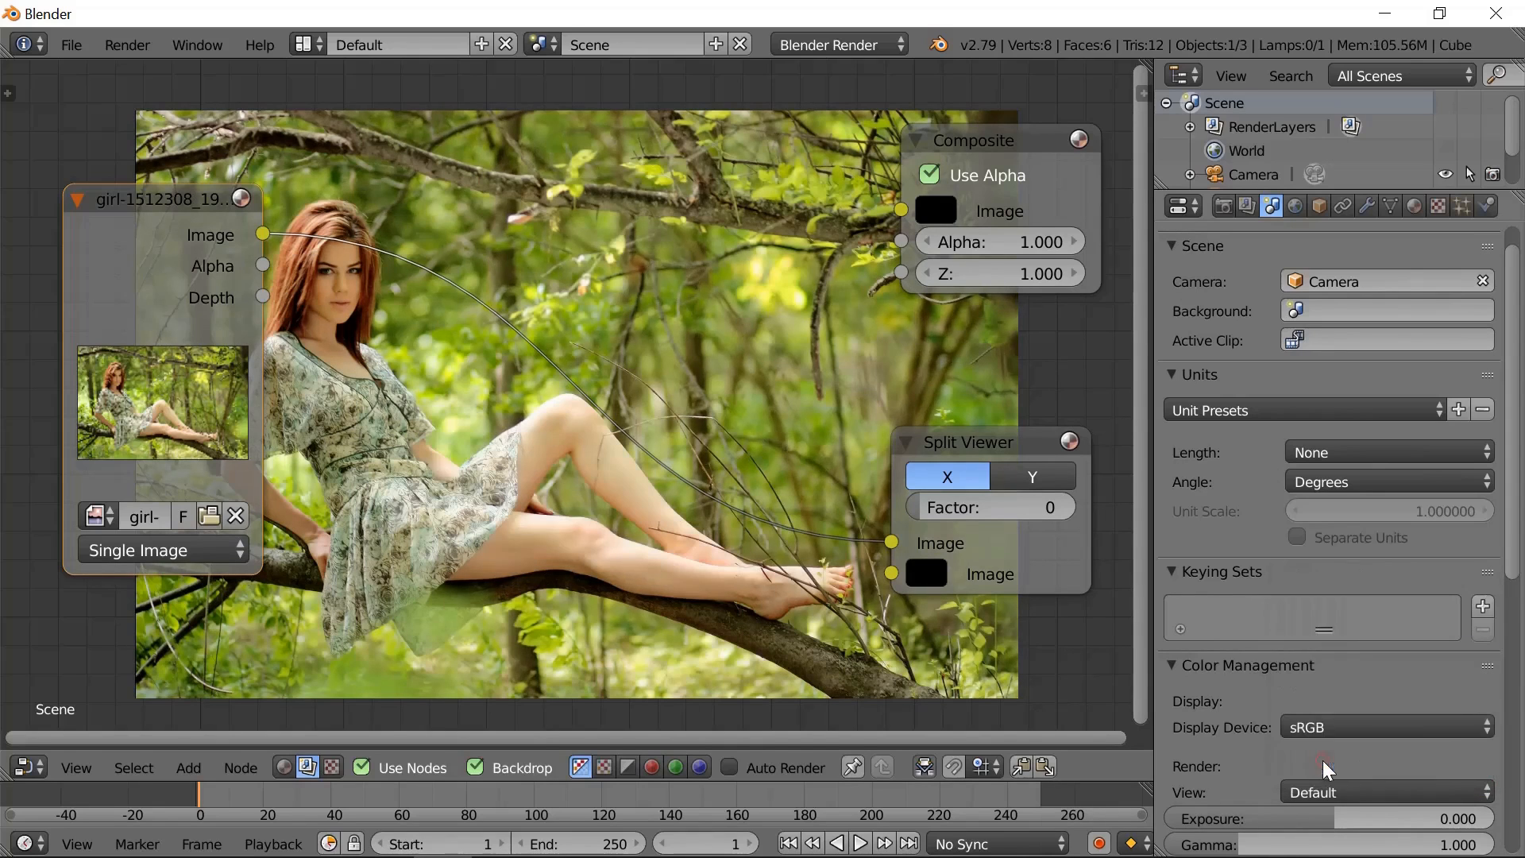
# - Try the Kodak Ektachrome E100S and Agfa Agfacolor HDC 100 plus looks on the photo and return the look to None
pyautogui.scroll(-5, 1481, 708)
pyautogui.click(1483, 712)
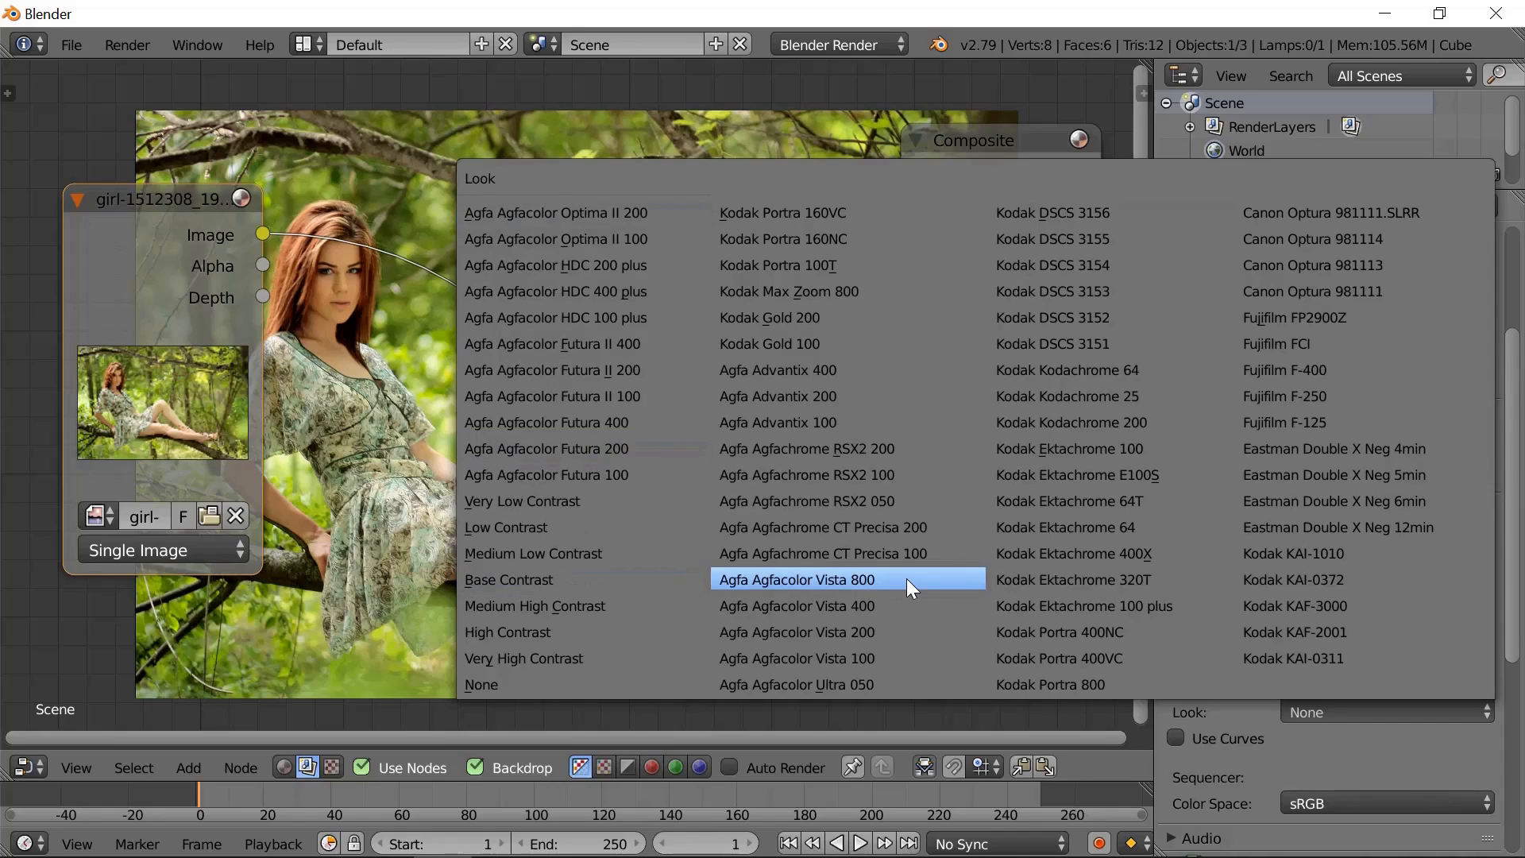
pyautogui.click(1083, 479)
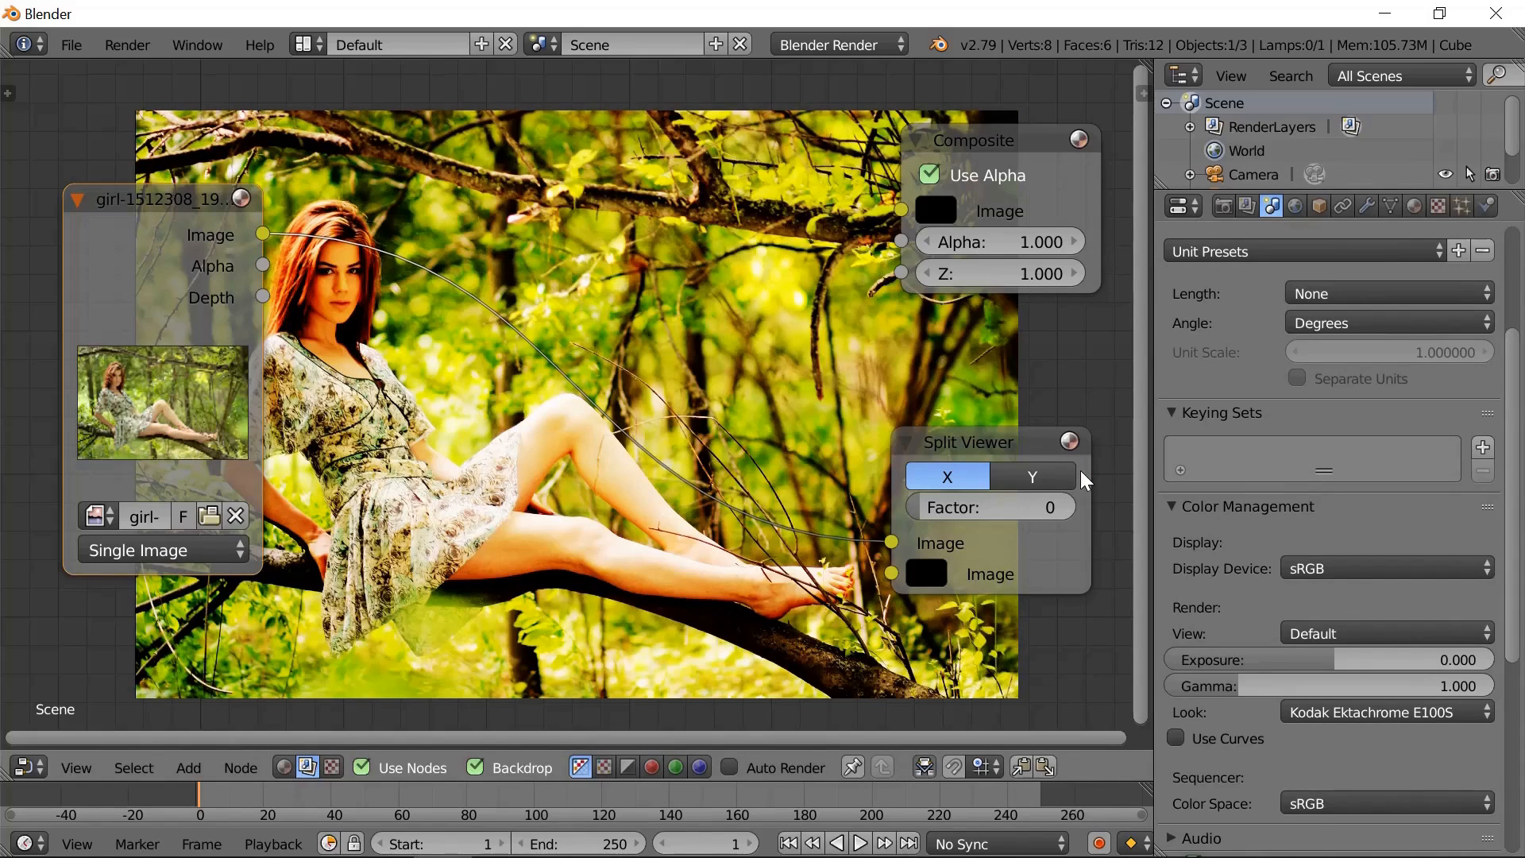
pyautogui.click(1481, 709)
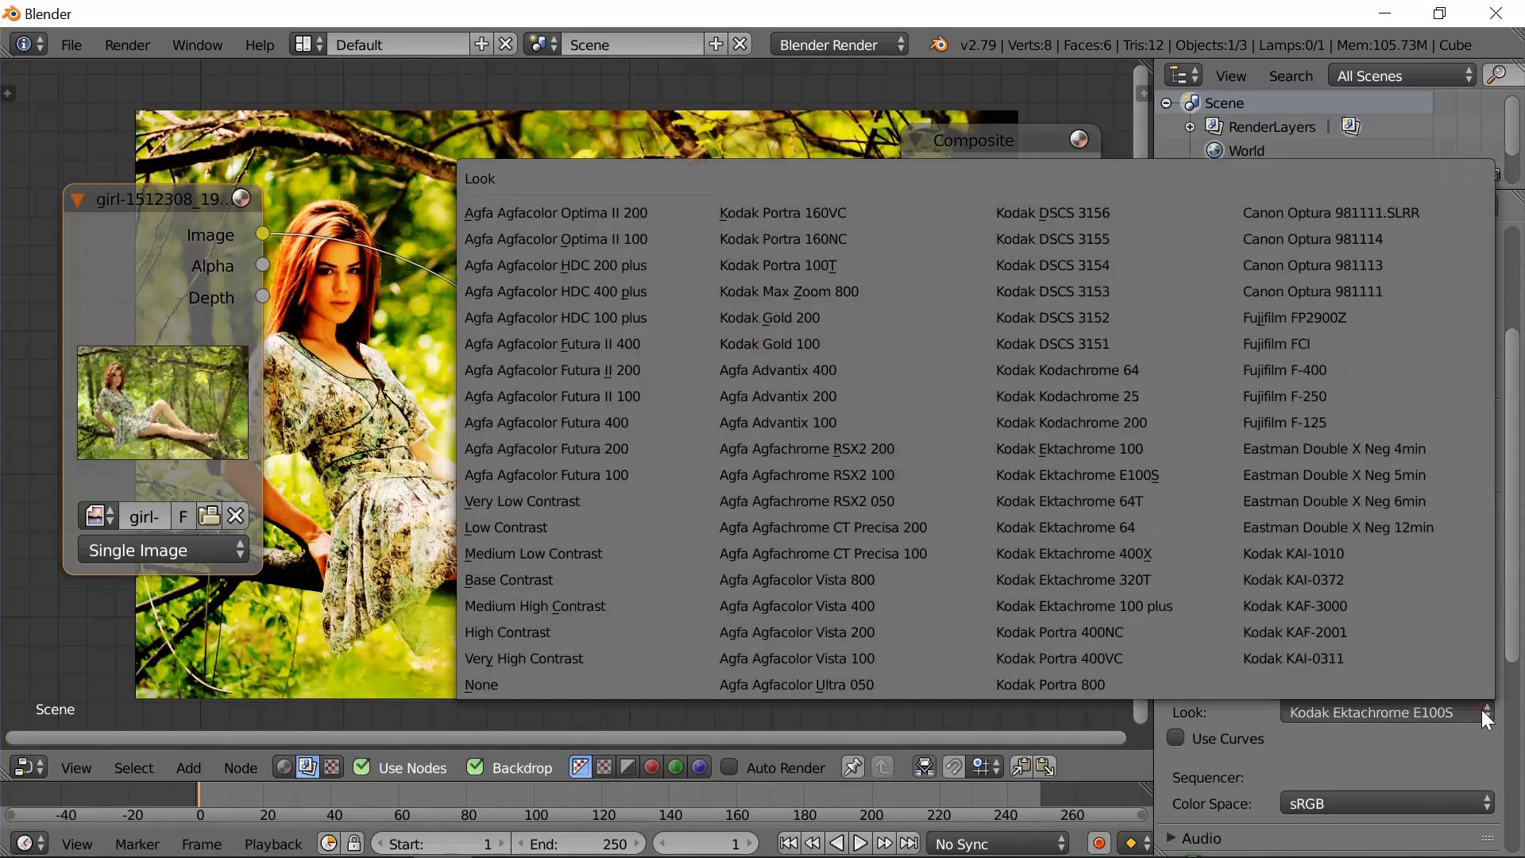
pyautogui.click(569, 316)
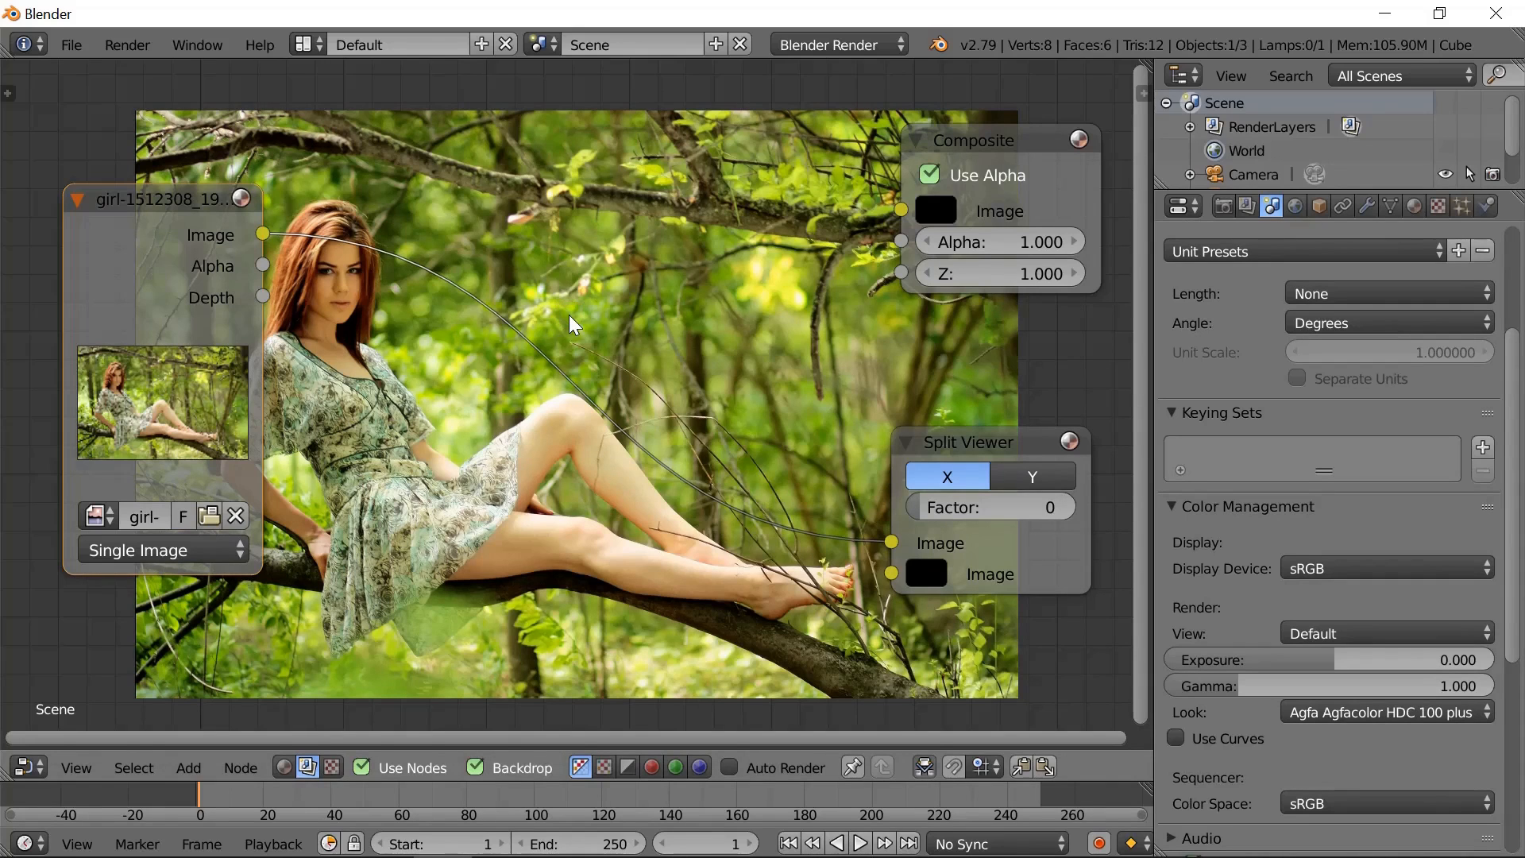
pyautogui.click(1482, 713)
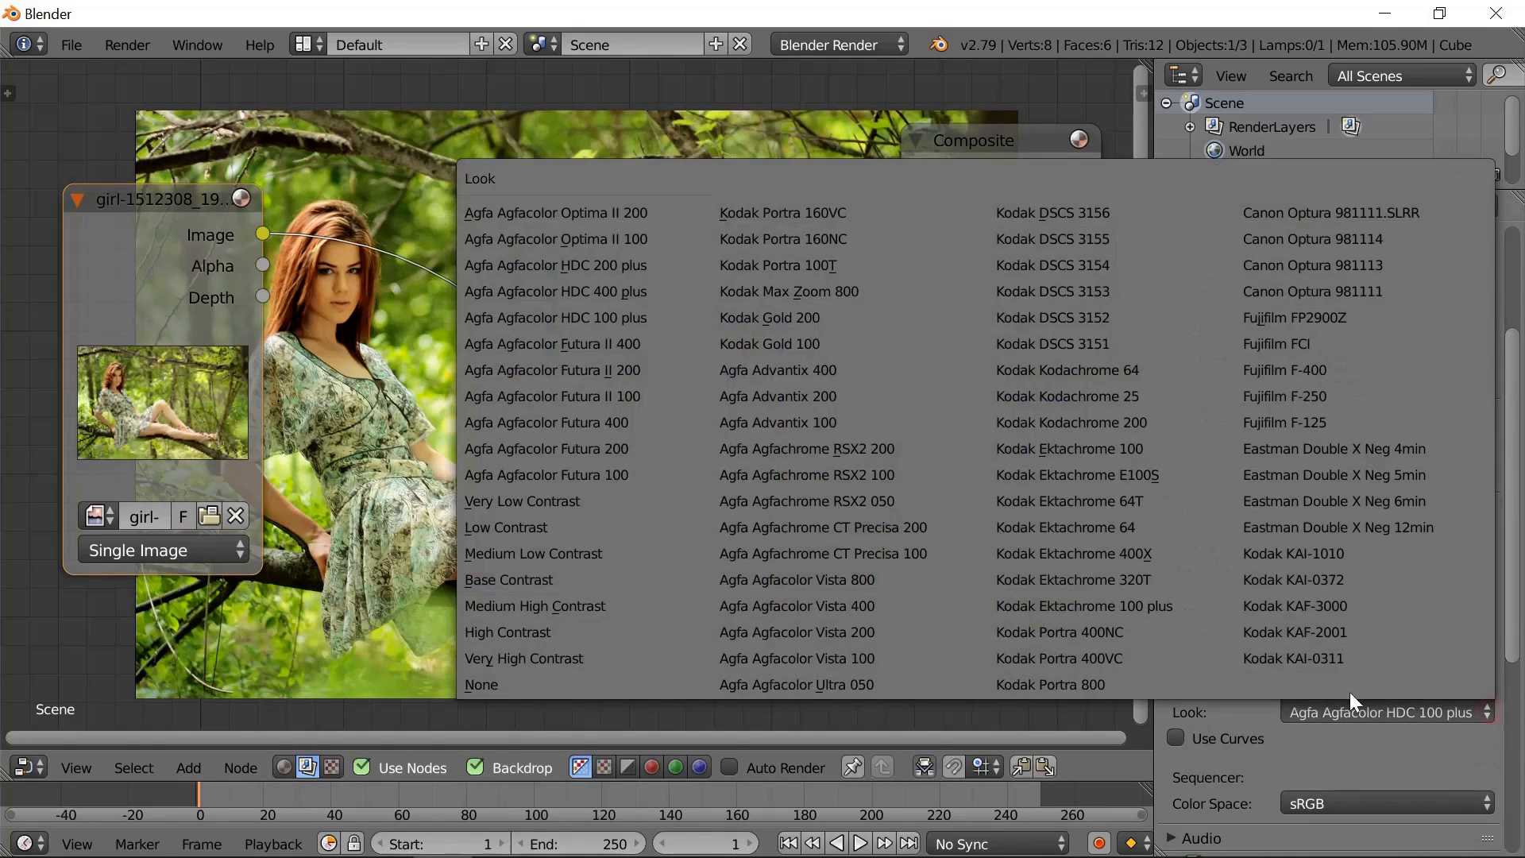
pyautogui.click(544, 681)
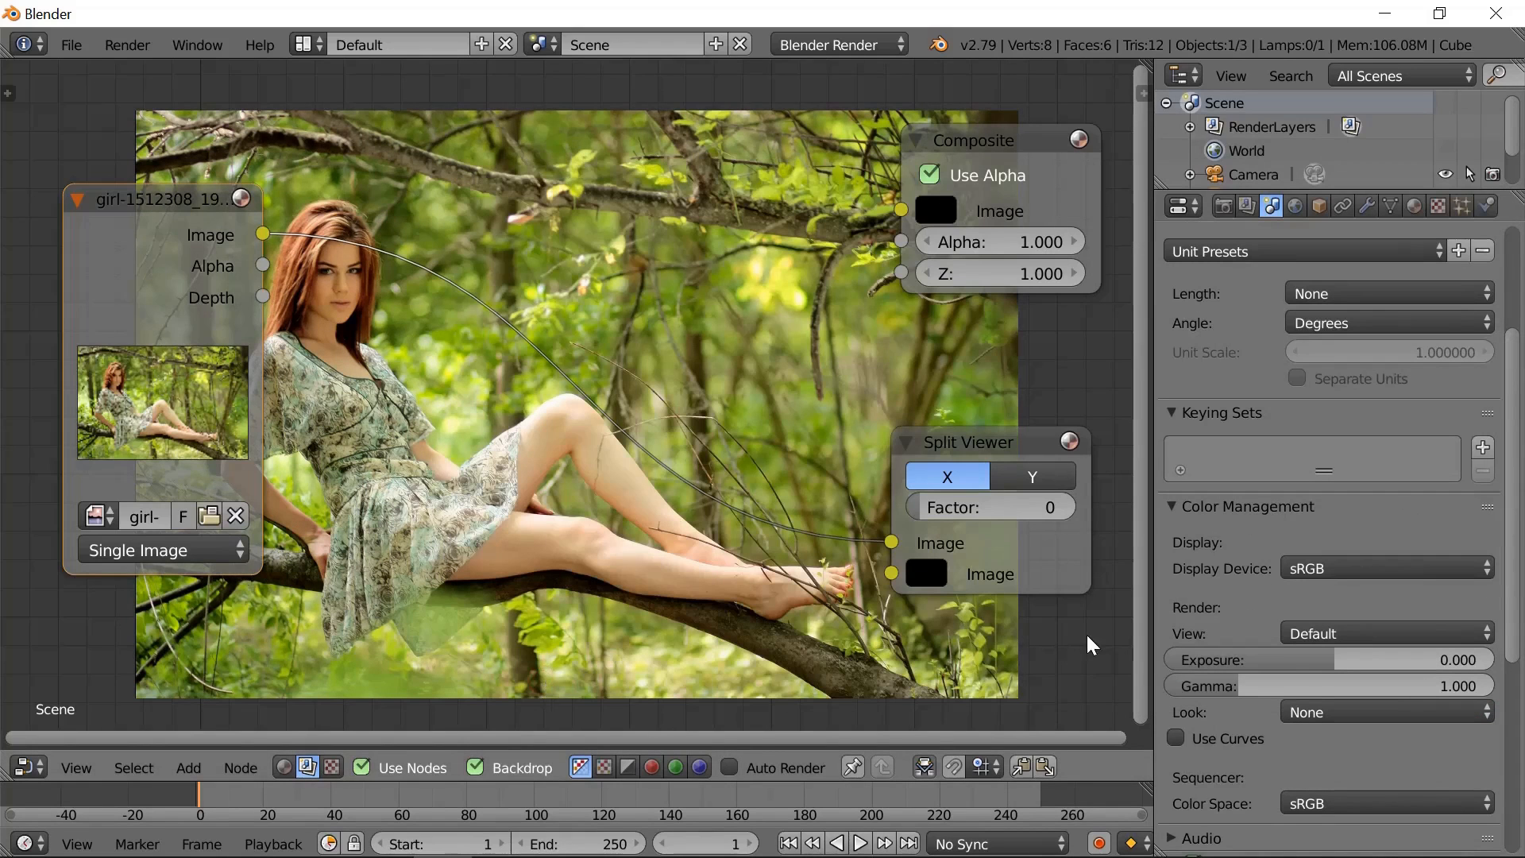
# - Narrow the properties editor and move the image, Split Viewer and Composite nodes outward, clear of the backdrop photo
pyautogui.moveTo(1154, 533); pyautogui.dragTo(1430, 520)
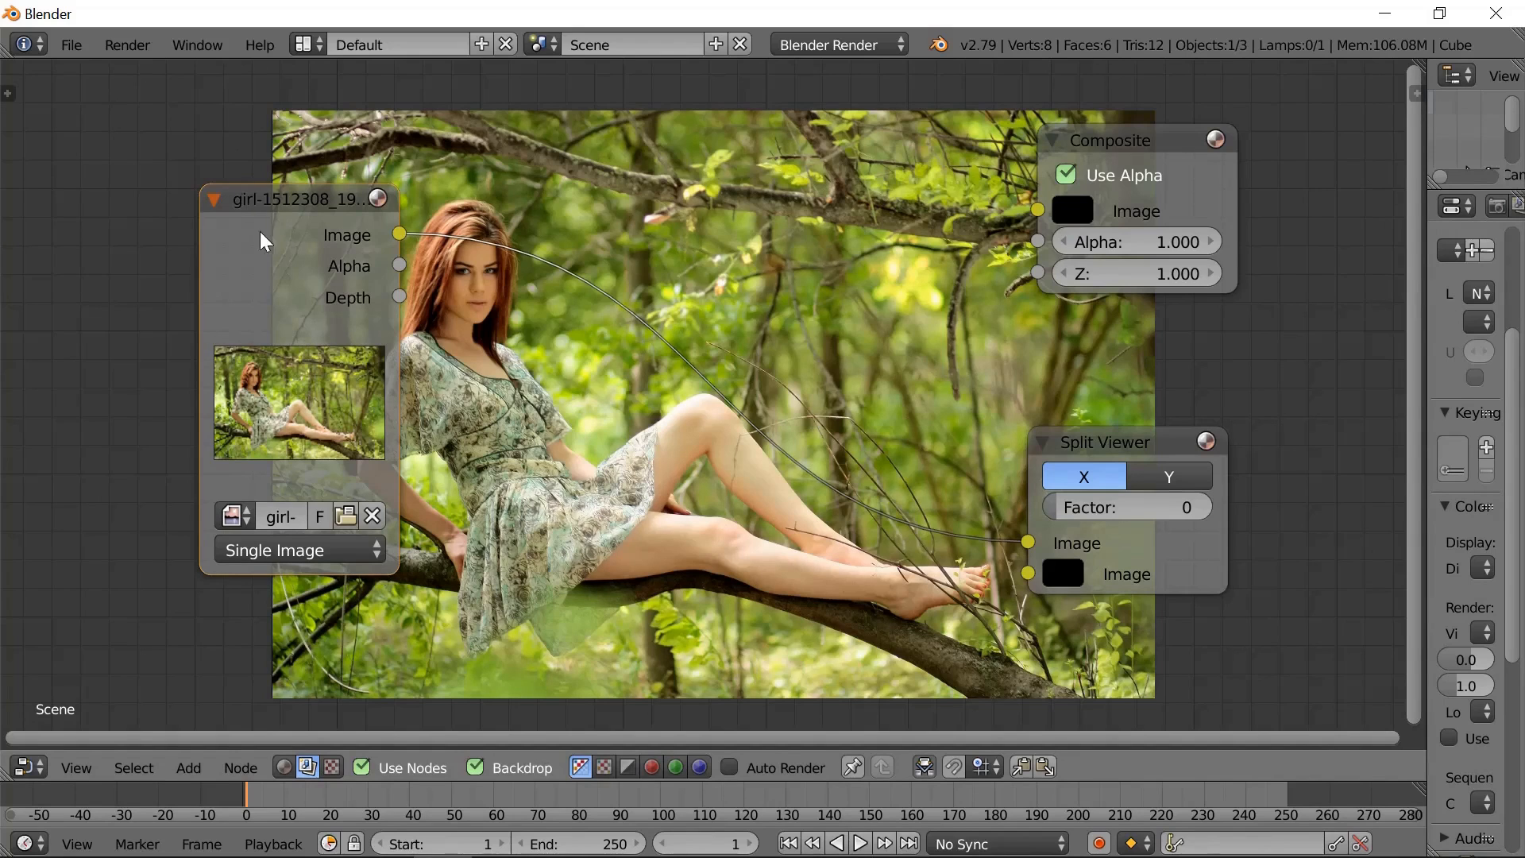
pyautogui.moveTo(265, 239); pyautogui.dragTo(117, 253)
pyautogui.moveTo(1145, 442); pyautogui.dragTo(1334, 448)
pyautogui.moveTo(1148, 146); pyautogui.dragTo(1254, 95)
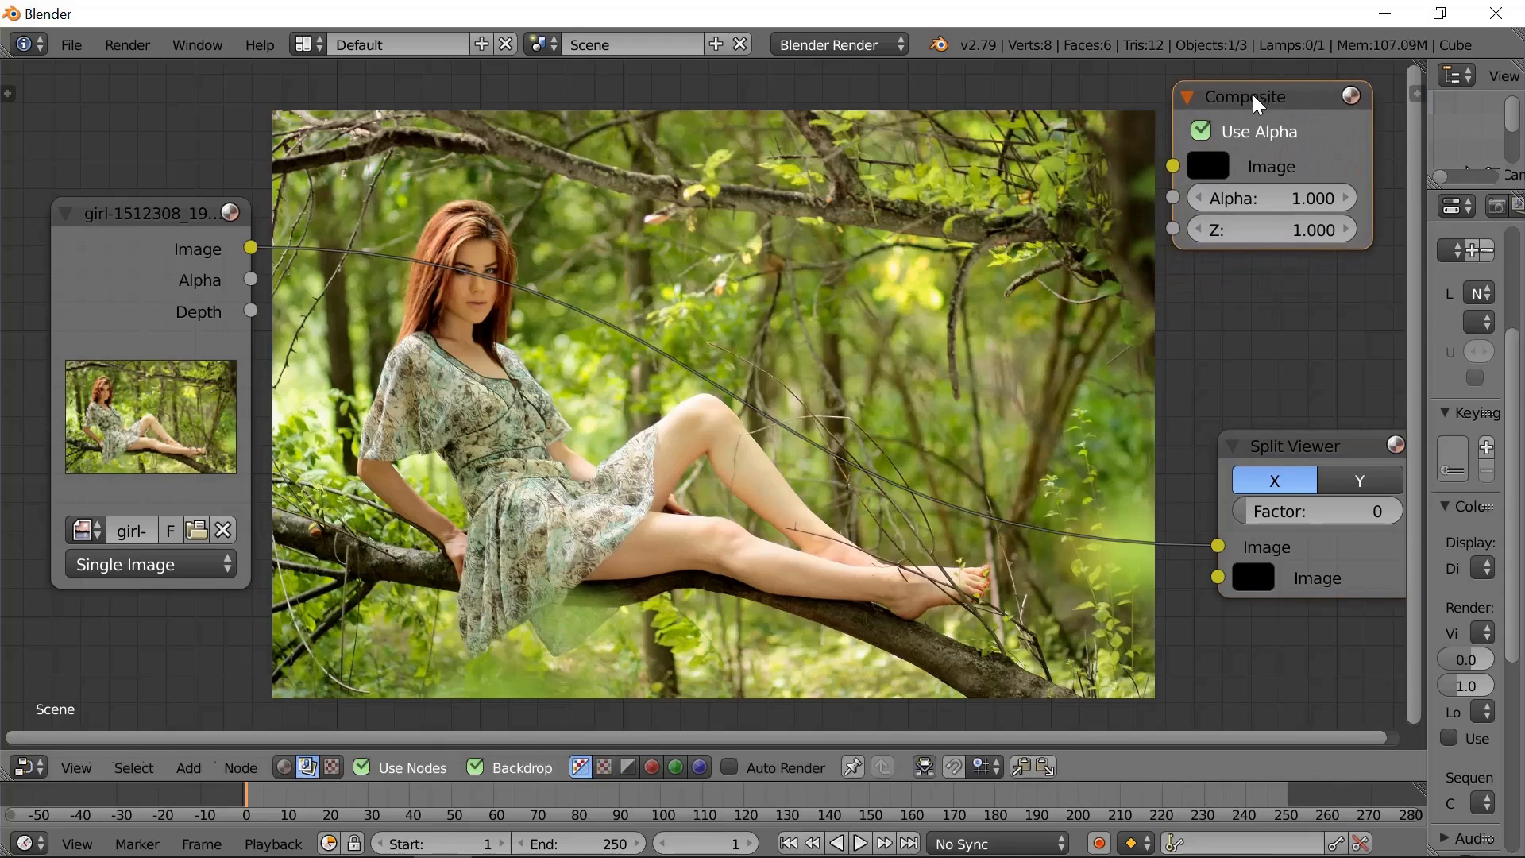
# - Add an RGB Curves node and place it beside the image node
pyautogui.click(241, 768)
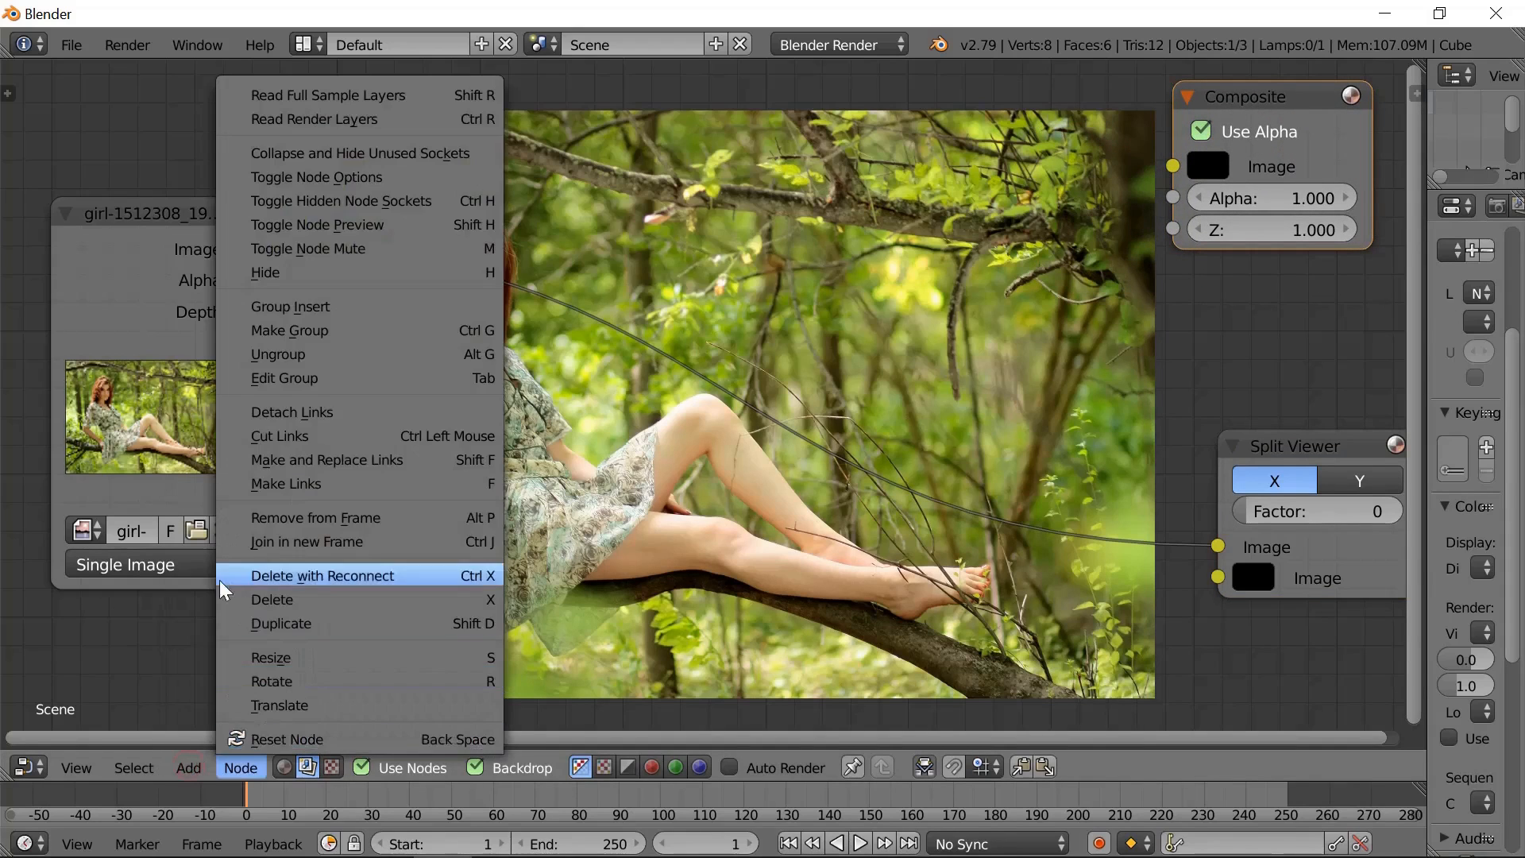
pyautogui.click(190, 771)
pyautogui.moveTo(243, 668)
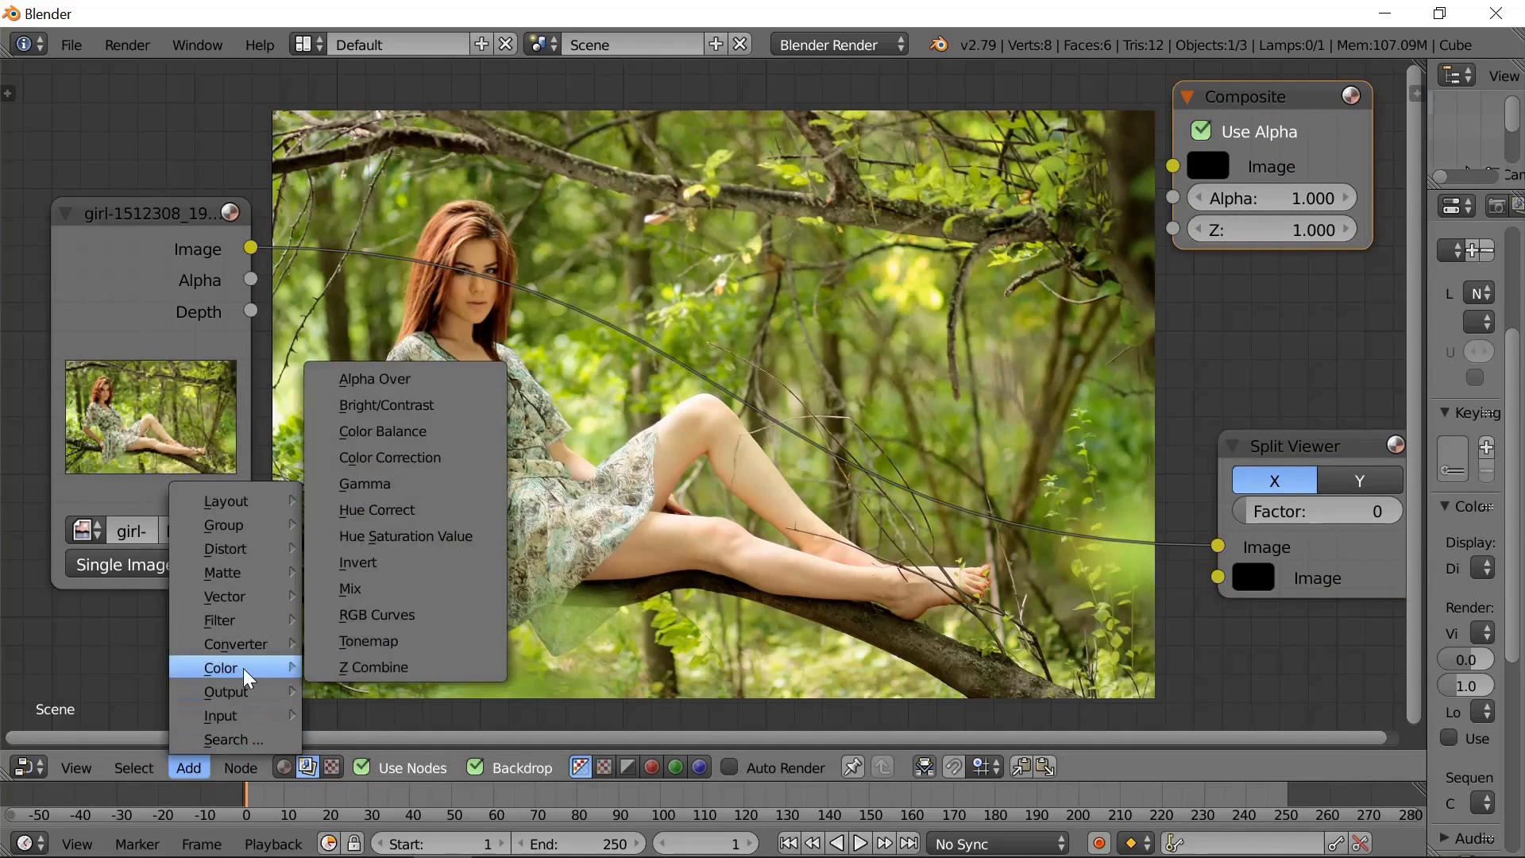
pyautogui.click(386, 613)
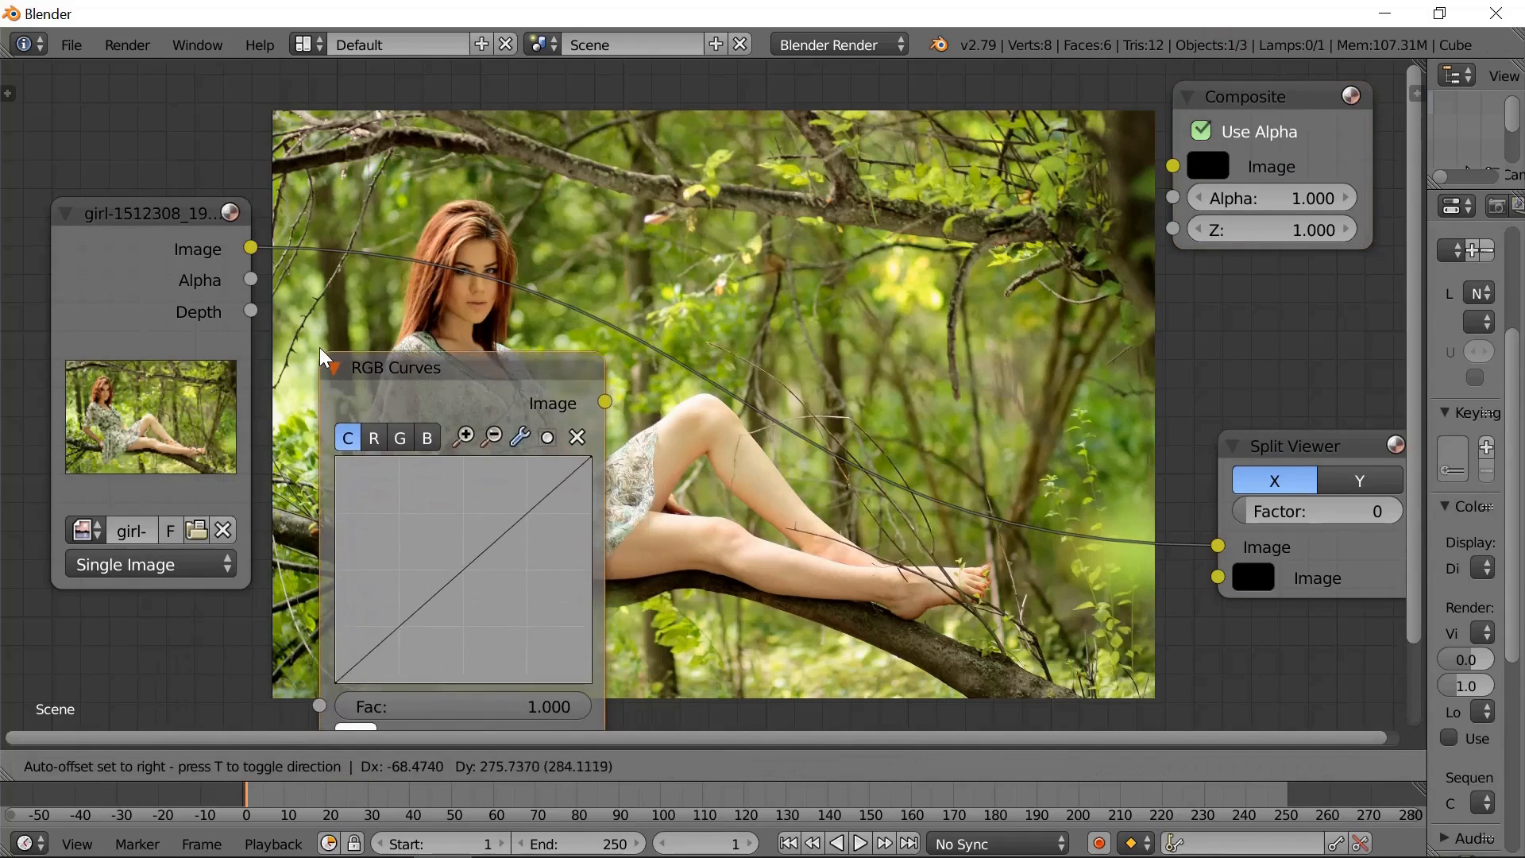
pyautogui.click(376, 426)
# - Link the photo through the RGB Curves node to the Split Viewer's second Image input and set the split factor to 52
pyautogui.moveTo(292, 265); pyautogui.dragTo(349, 705)
pyautogui.moveTo(612, 396); pyautogui.dragTo(1168, 562)
pyautogui.moveTo(1231, 503); pyautogui.dragTo(1292, 503)
# - Try a control point near the middle of the combined RGB curve and reset the curve
pyautogui.moveTo(484, 550)
pyautogui.mouseDown()
pyautogui.moveTo(452, 505)
pyautogui.moveTo(473, 564)
pyautogui.moveTo(486, 552)
pyautogui.mouseUp()
pyautogui.click(534, 430)
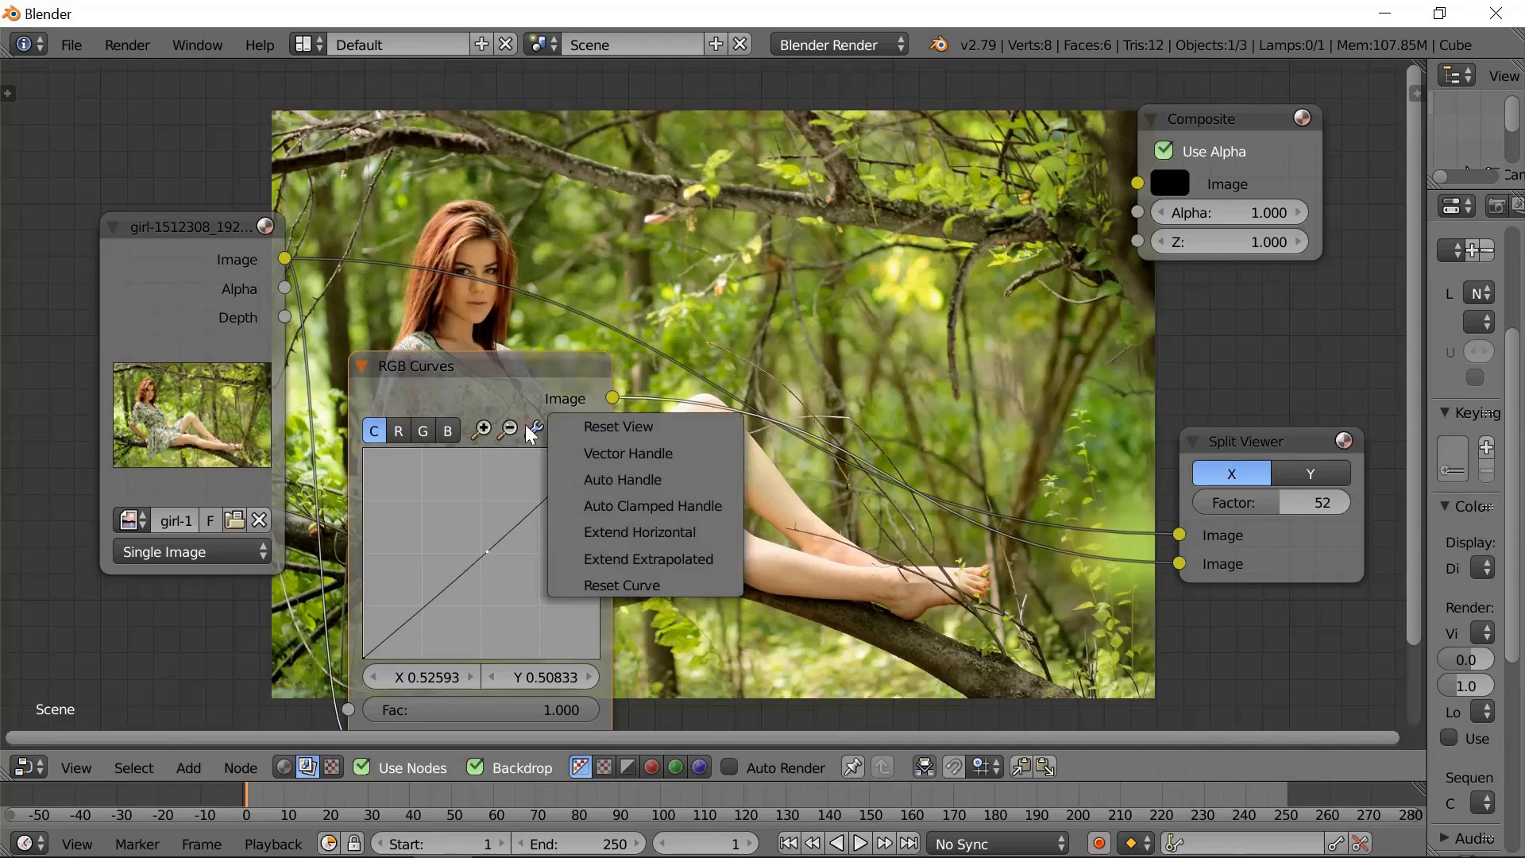
pyautogui.click(641, 586)
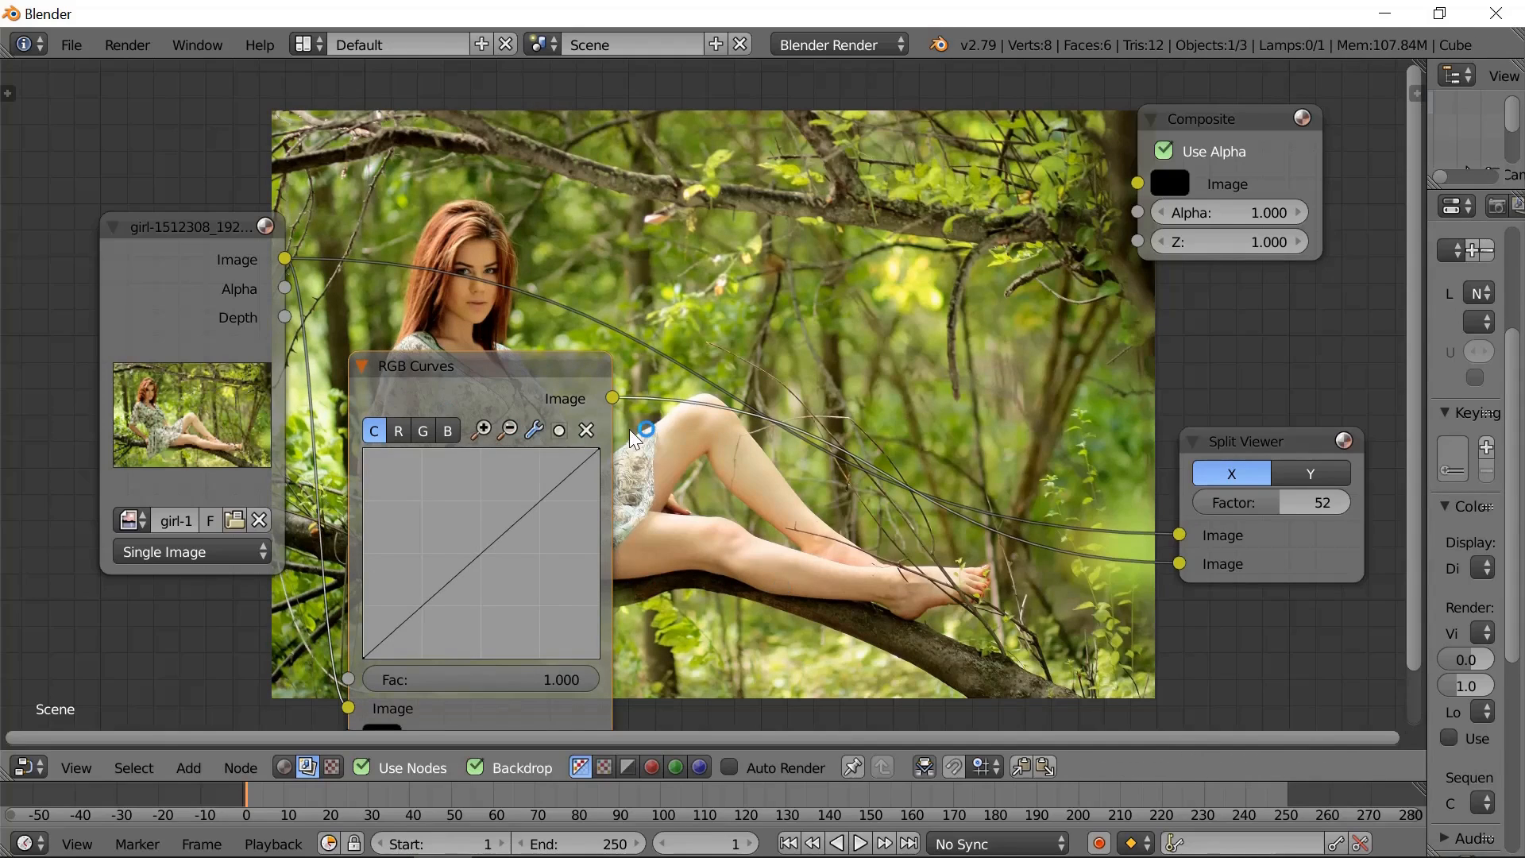
# - Move the RGB Curves node up to reveal all its inputs and drop the curve's dark end point at about X 0, Y 0.004
pyautogui.moveTo(445, 390); pyautogui.dragTo(462, 274)
pyautogui.moveTo(377, 542); pyautogui.dragTo(417, 549)
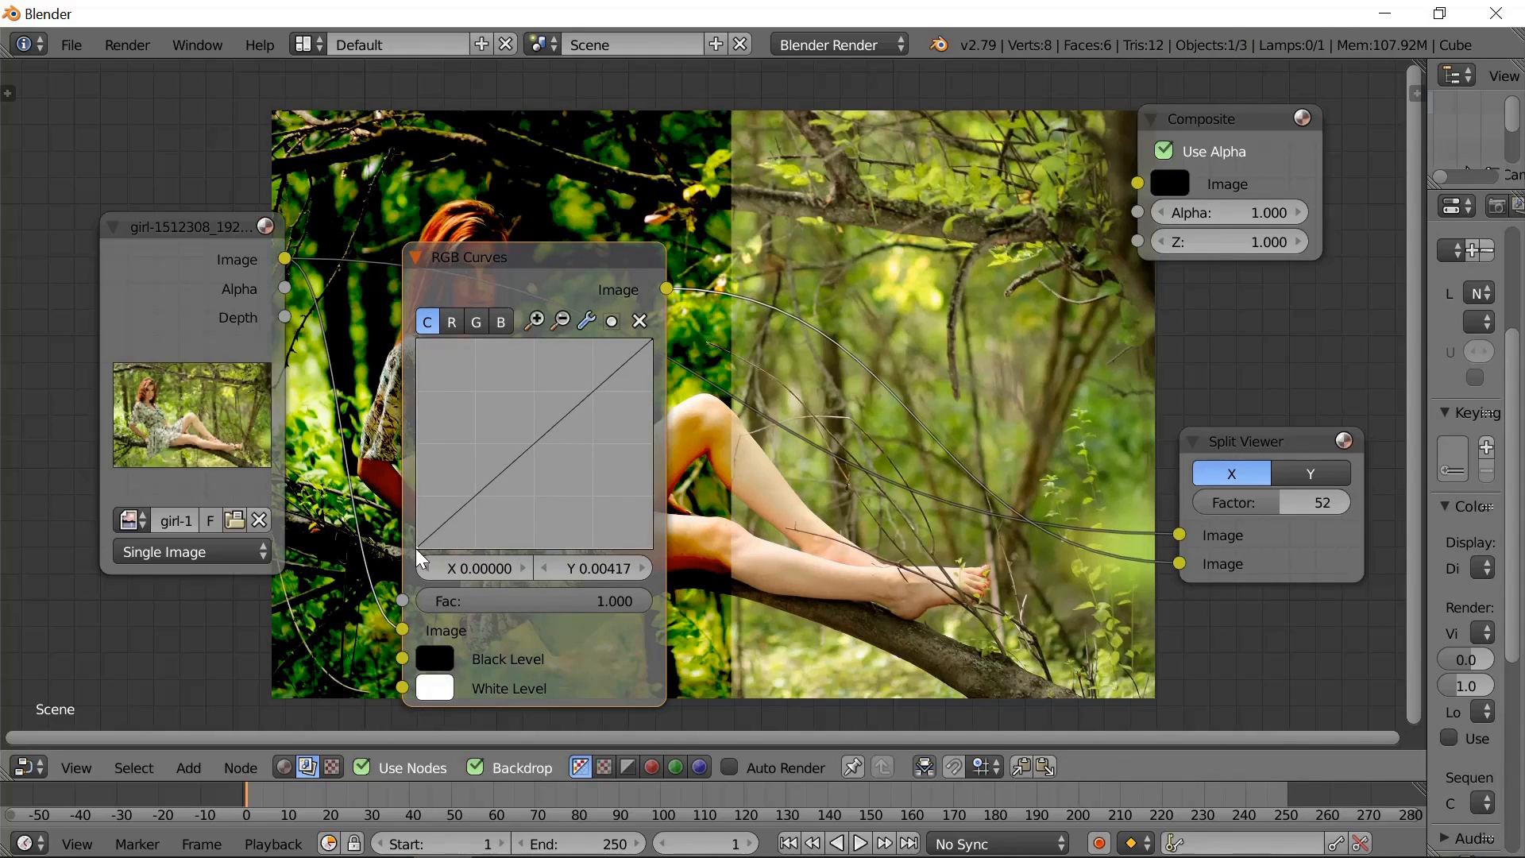
# - Set the RGB Curves black level by sampling the dark branch beneath the woman's legs
pyautogui.click(435, 659)
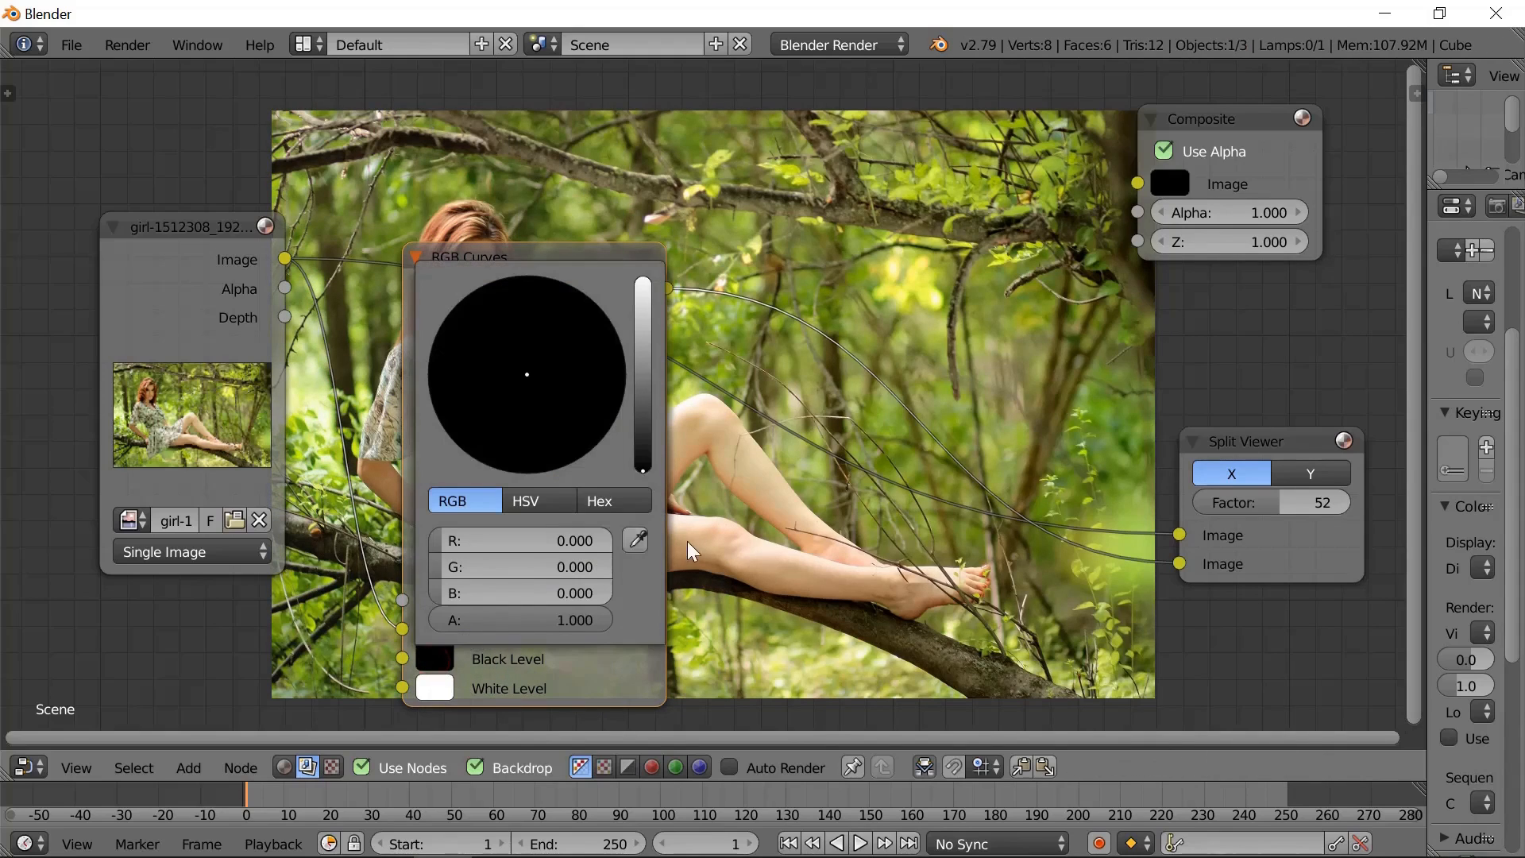
pyautogui.click(636, 537)
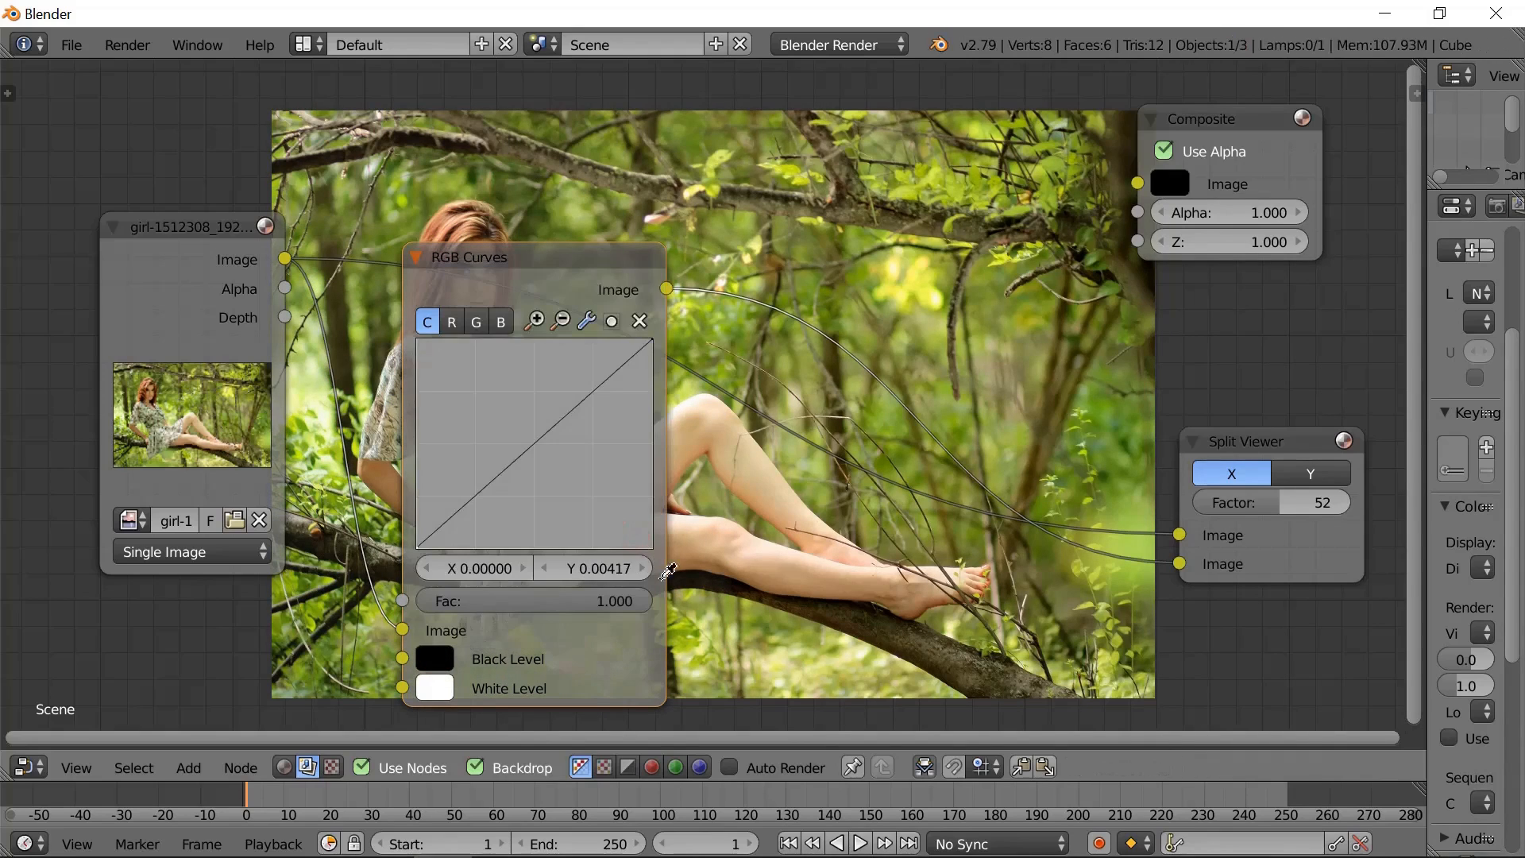
pyautogui.click(702, 565)
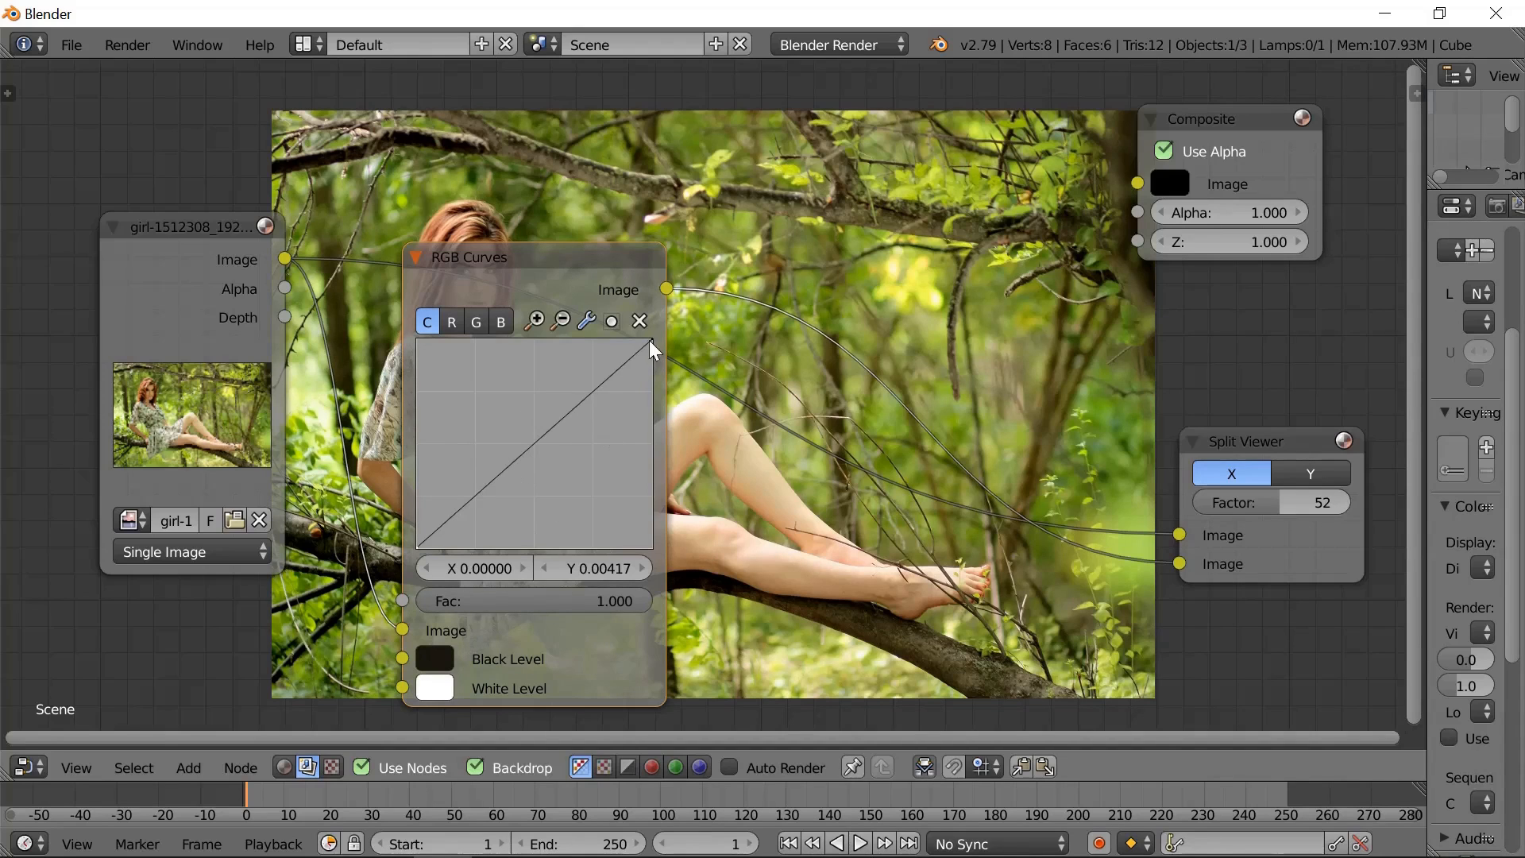
# - Move the RGB Curves node off the woman and set its white level by sampling the pale dress
pyautogui.moveTo(590, 272); pyautogui.dragTo(805, 273)
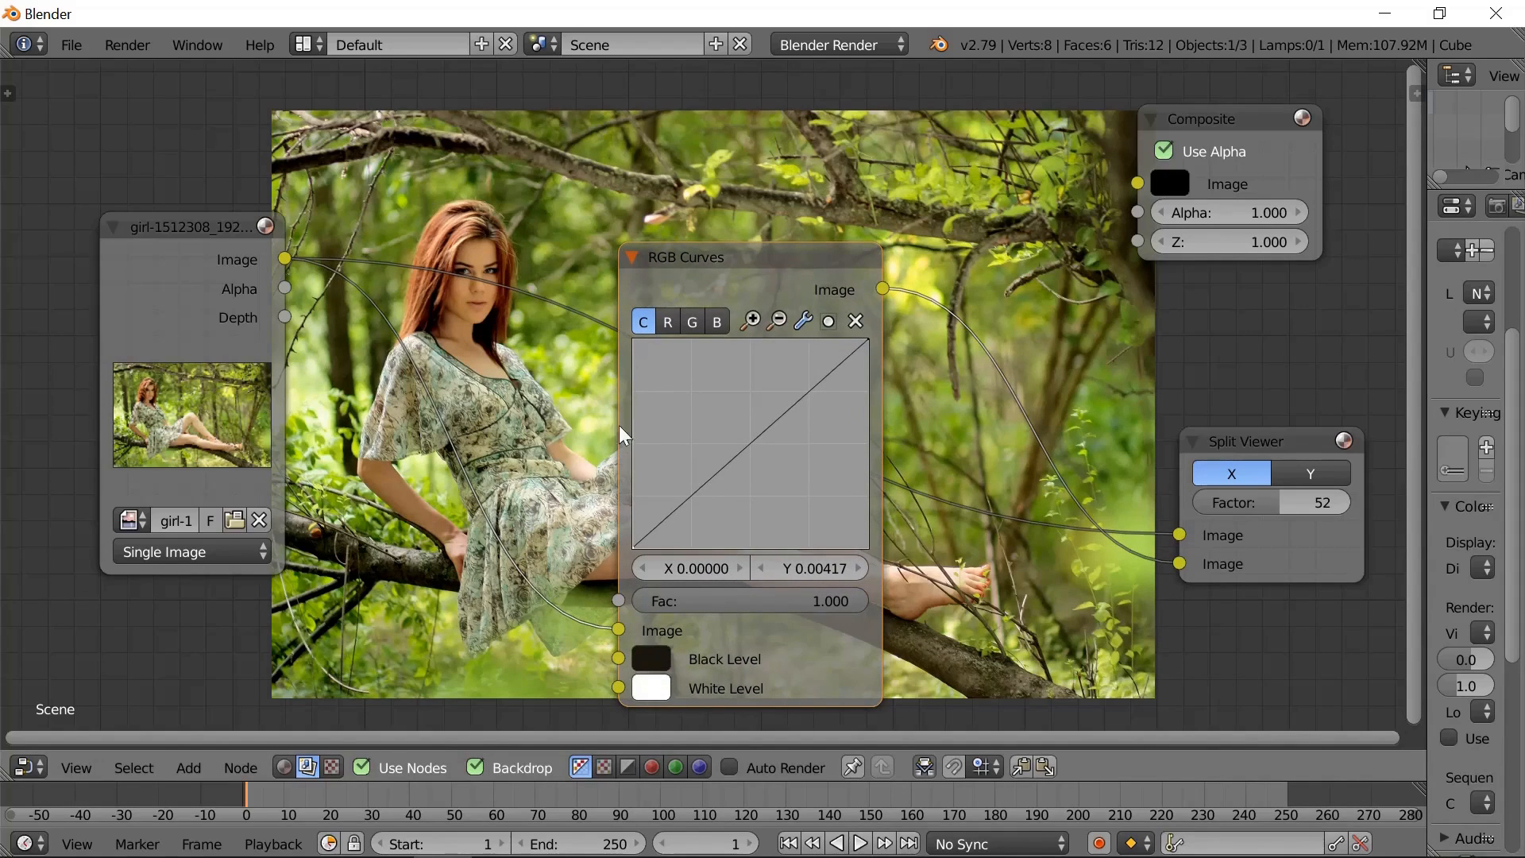
pyautogui.moveTo(867, 337)
pyautogui.mouseDown()
pyautogui.moveTo(740, 345)
pyautogui.moveTo(851, 338)
pyautogui.mouseUp()
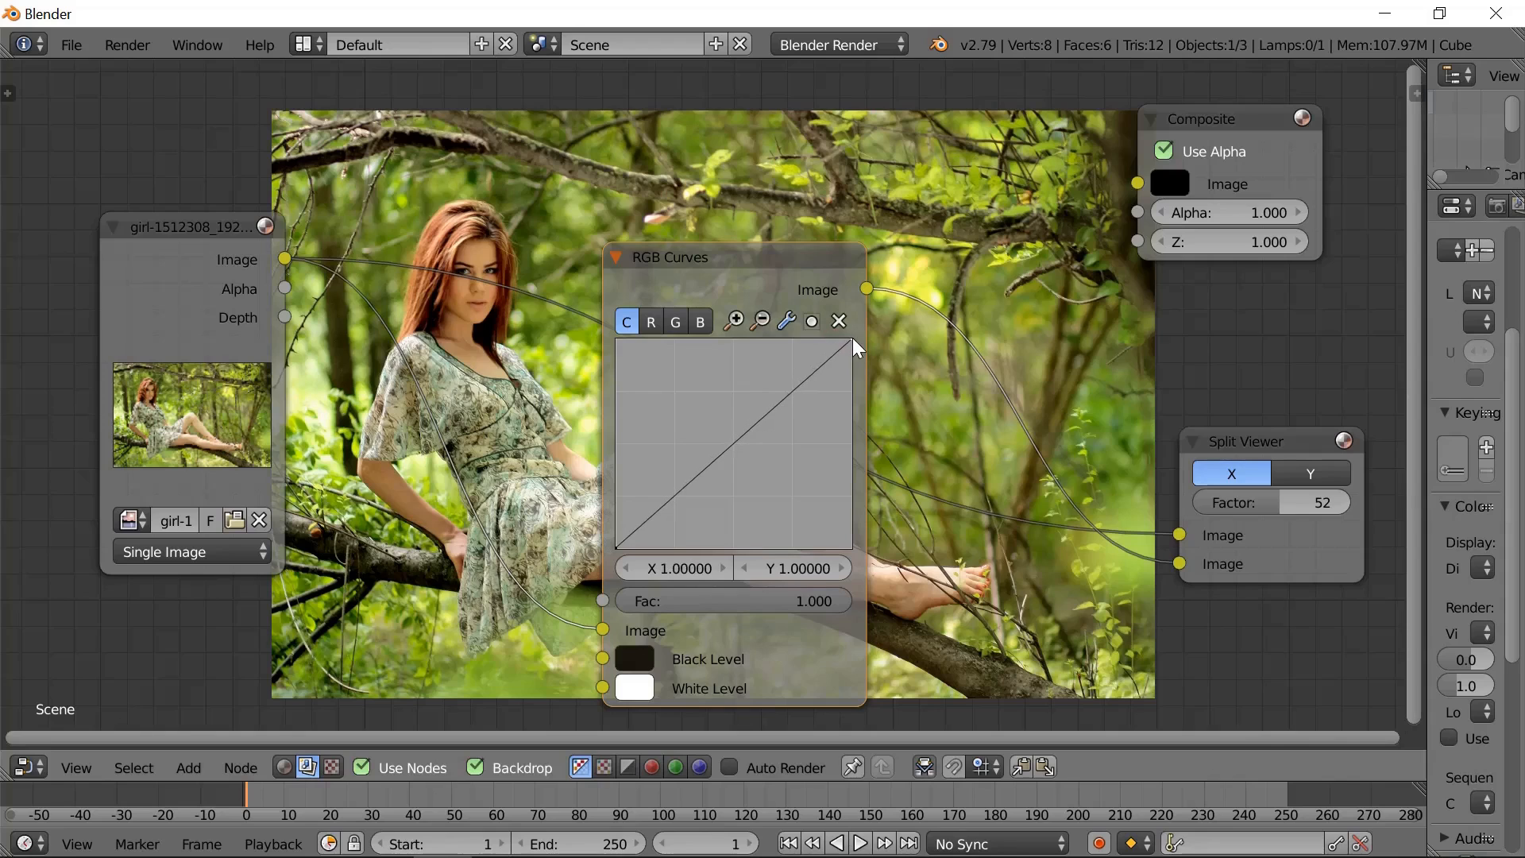
pyautogui.click(633, 687)
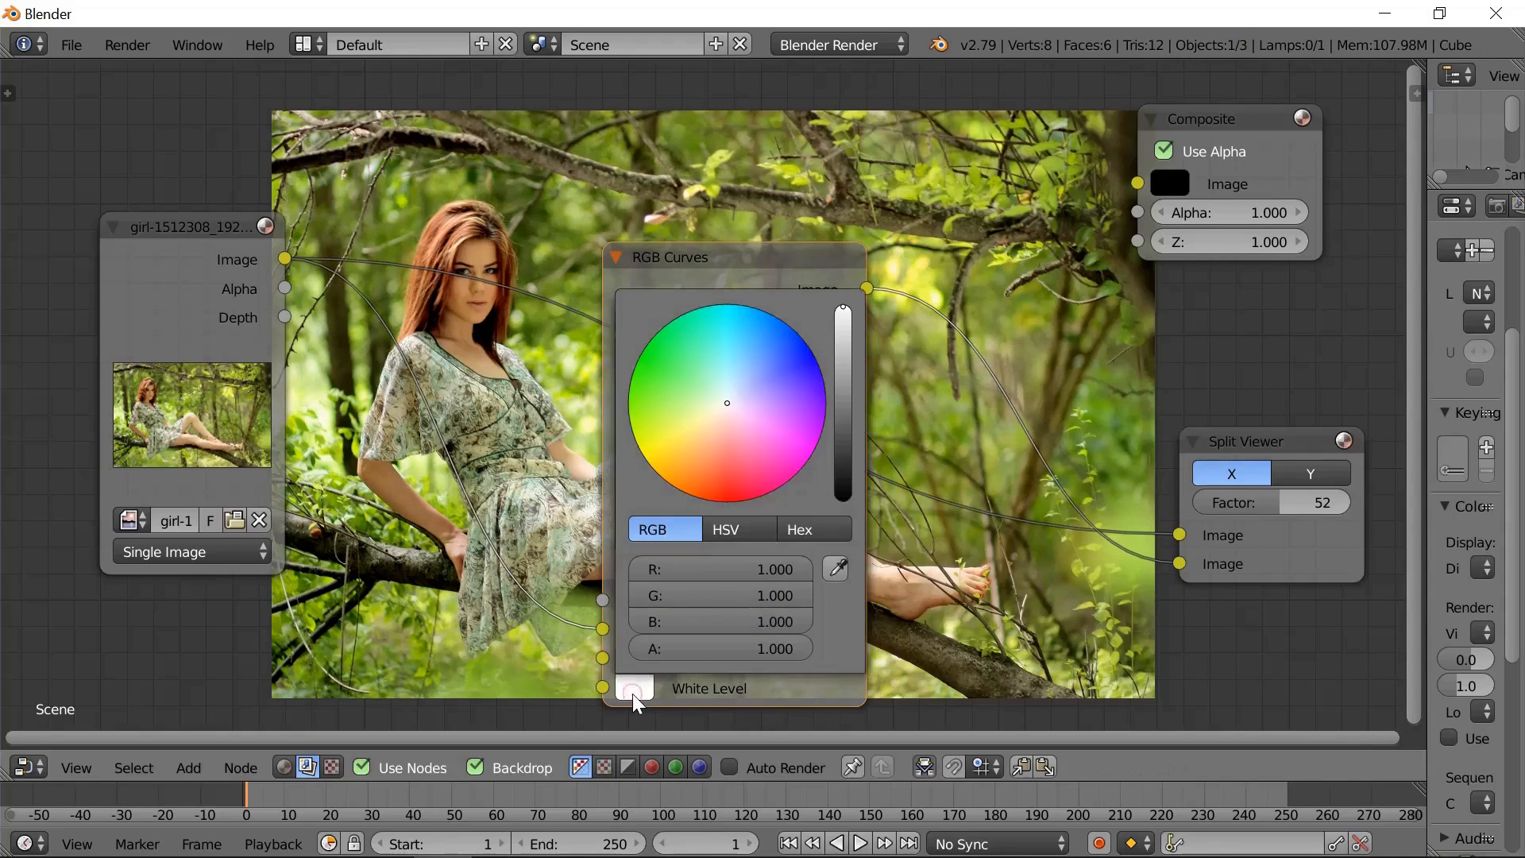
pyautogui.click(835, 567)
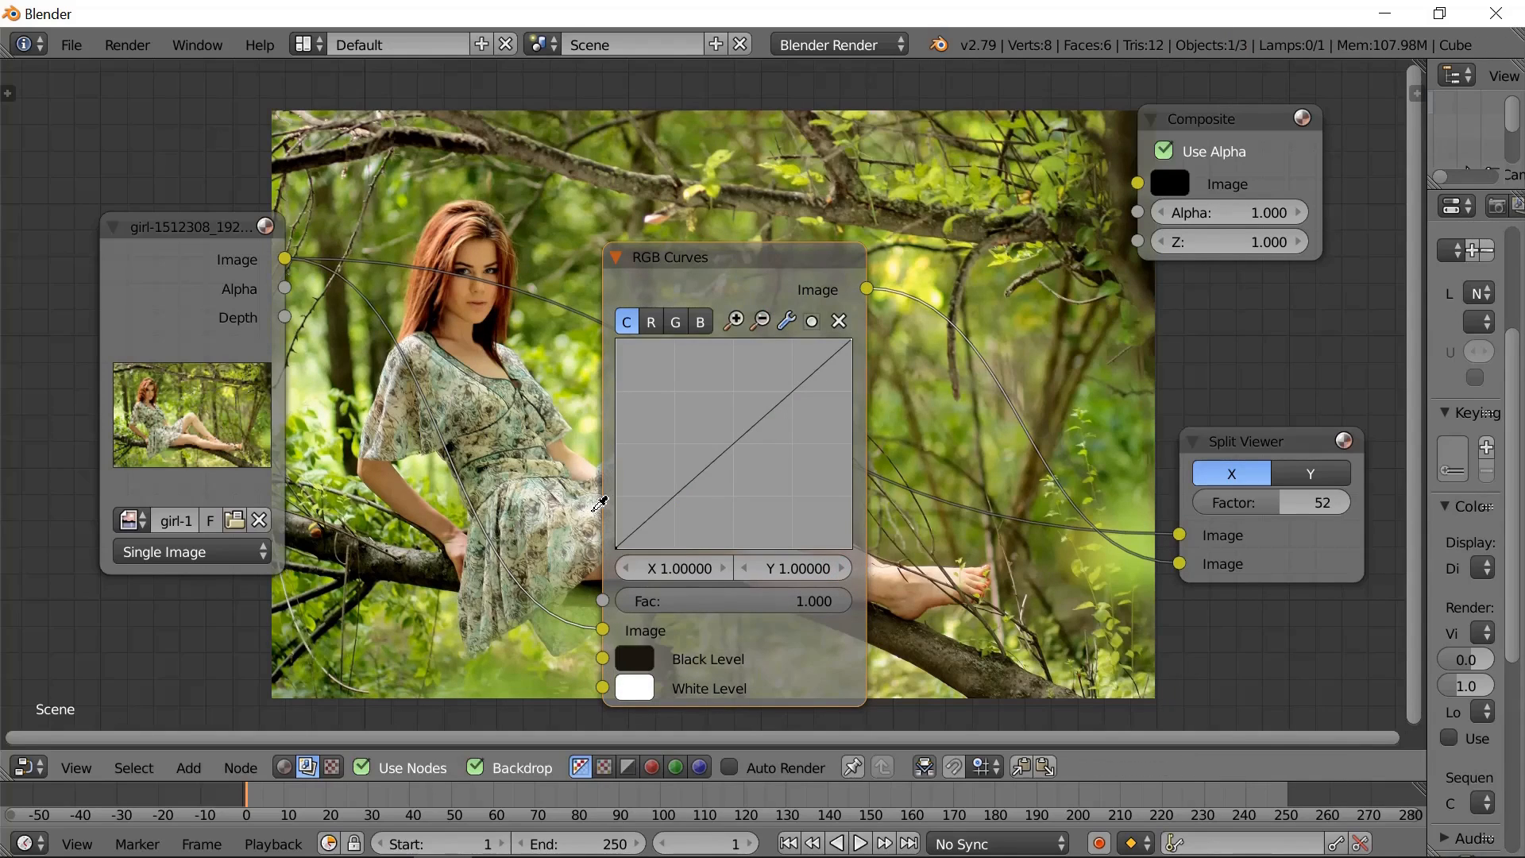
pyautogui.click(597, 510)
# - Collapse the RGB Curves node and place it just beside the image node, clear of the woman's face
pyautogui.moveTo(717, 258); pyautogui.dragTo(440, 204)
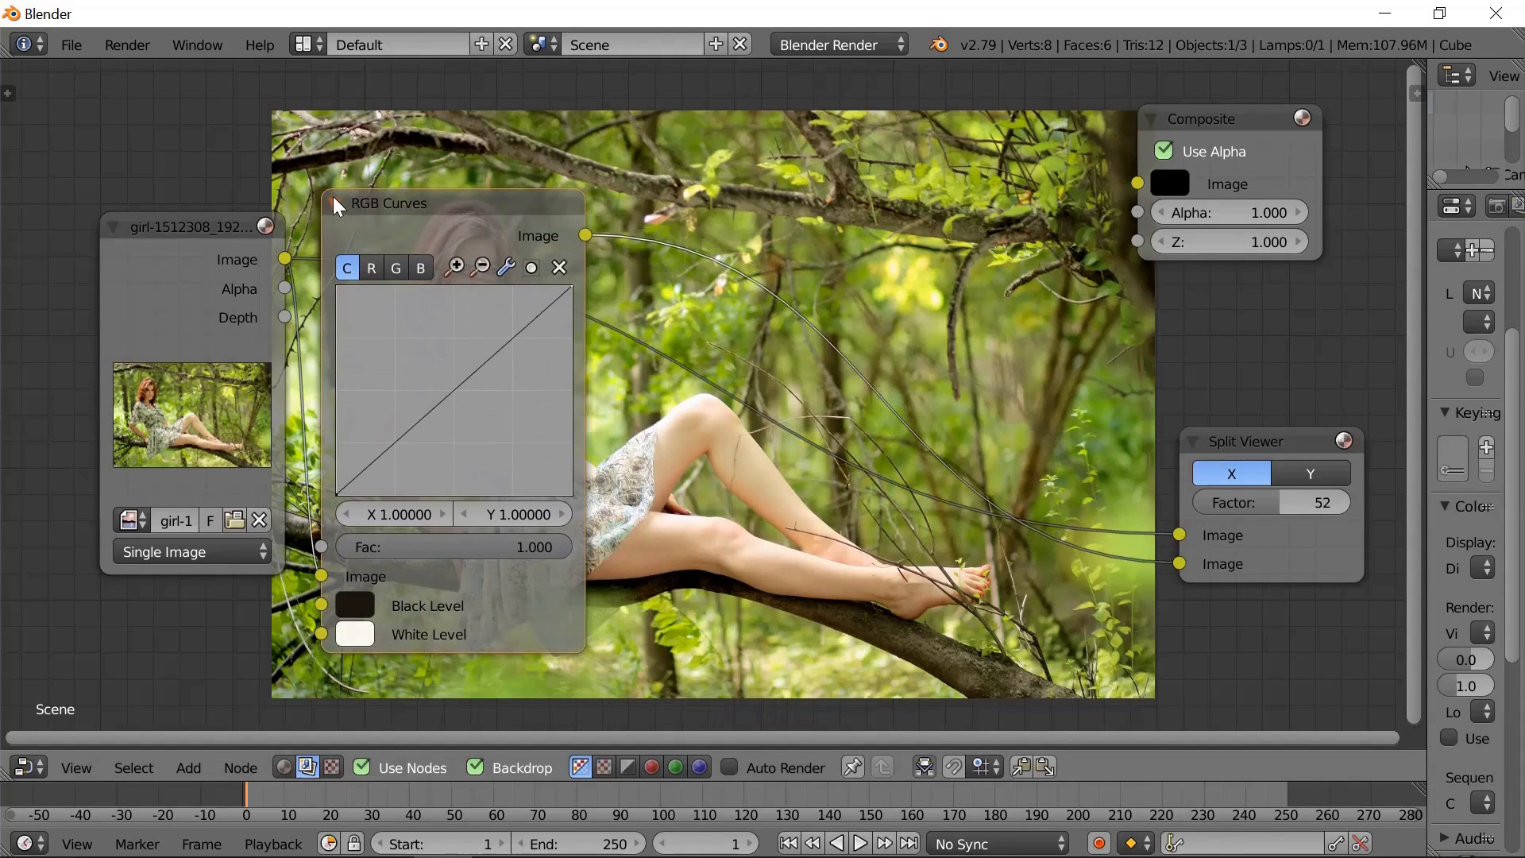
pyautogui.click(331, 202)
pyautogui.moveTo(361, 199); pyautogui.dragTo(363, 432)
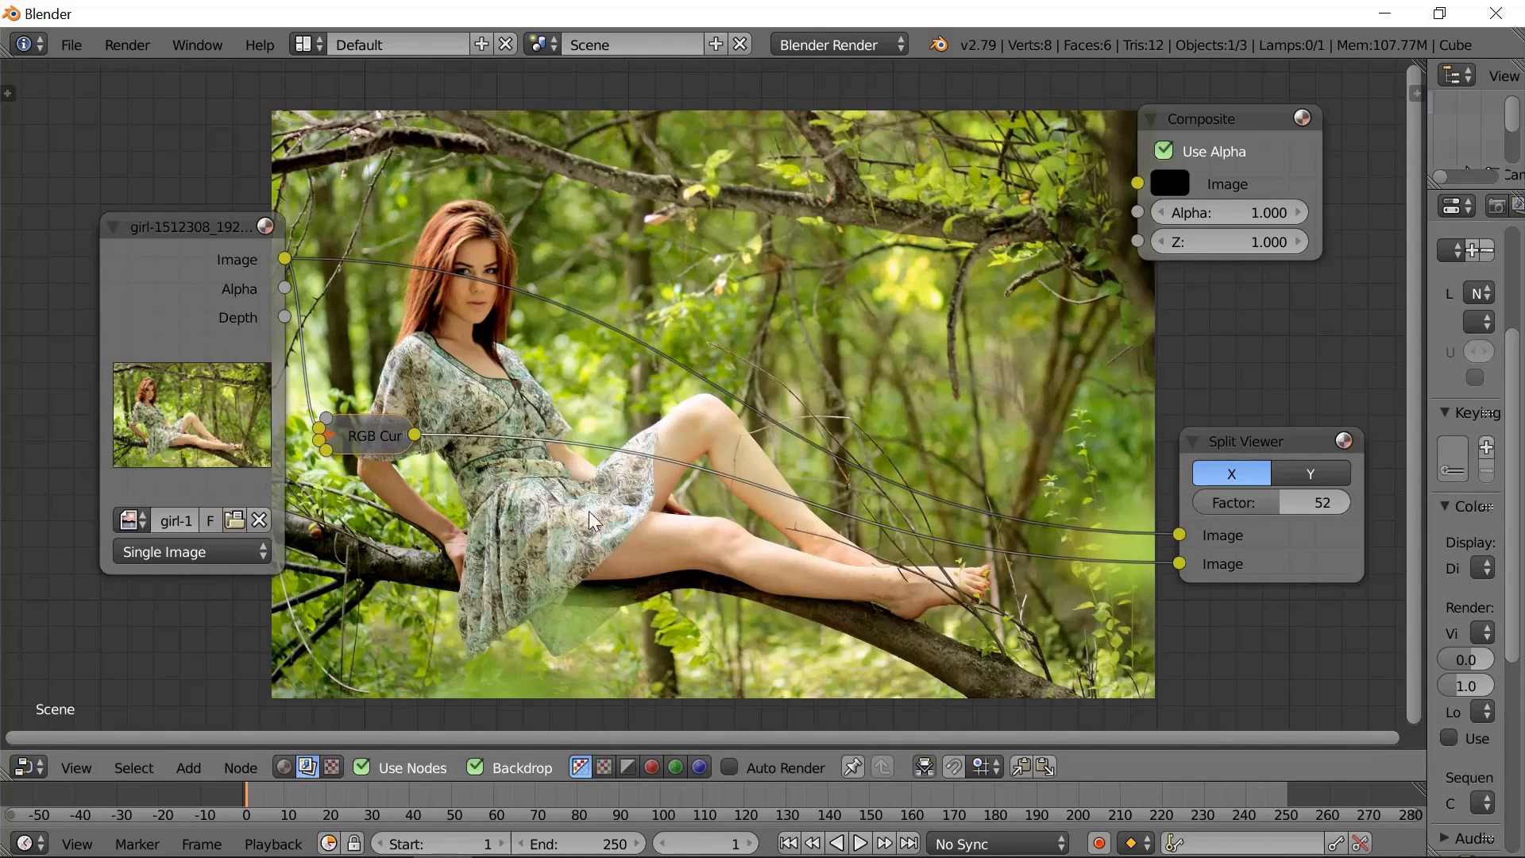
# - Add a Hue Correct node and drop it onto the link into the Split Viewer's first Image input
pyautogui.click(188, 767)
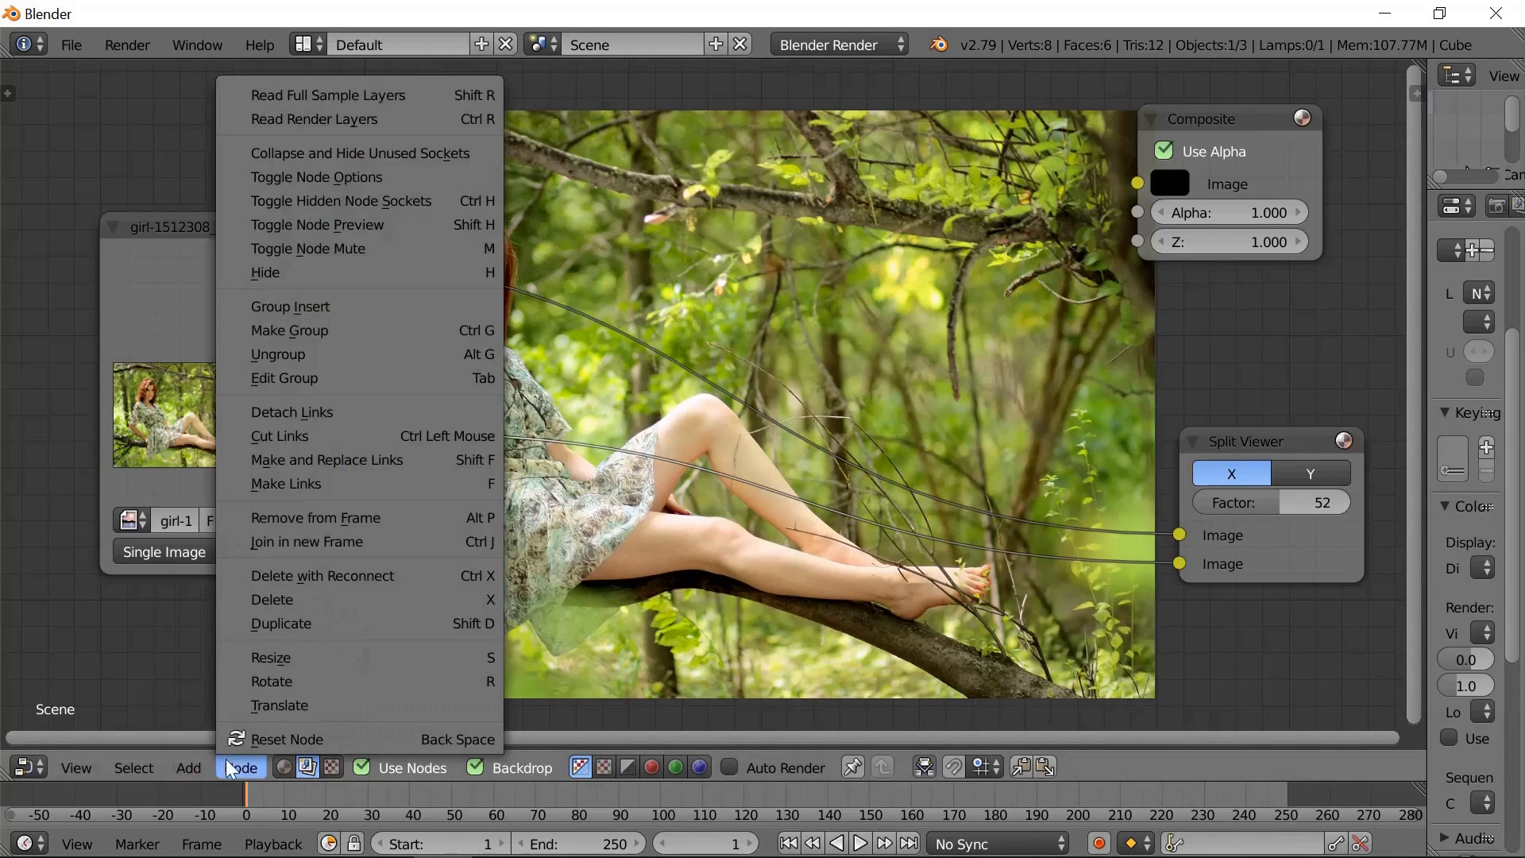
pyautogui.click(225, 758)
pyautogui.click(185, 765)
pyautogui.moveTo(232, 692)
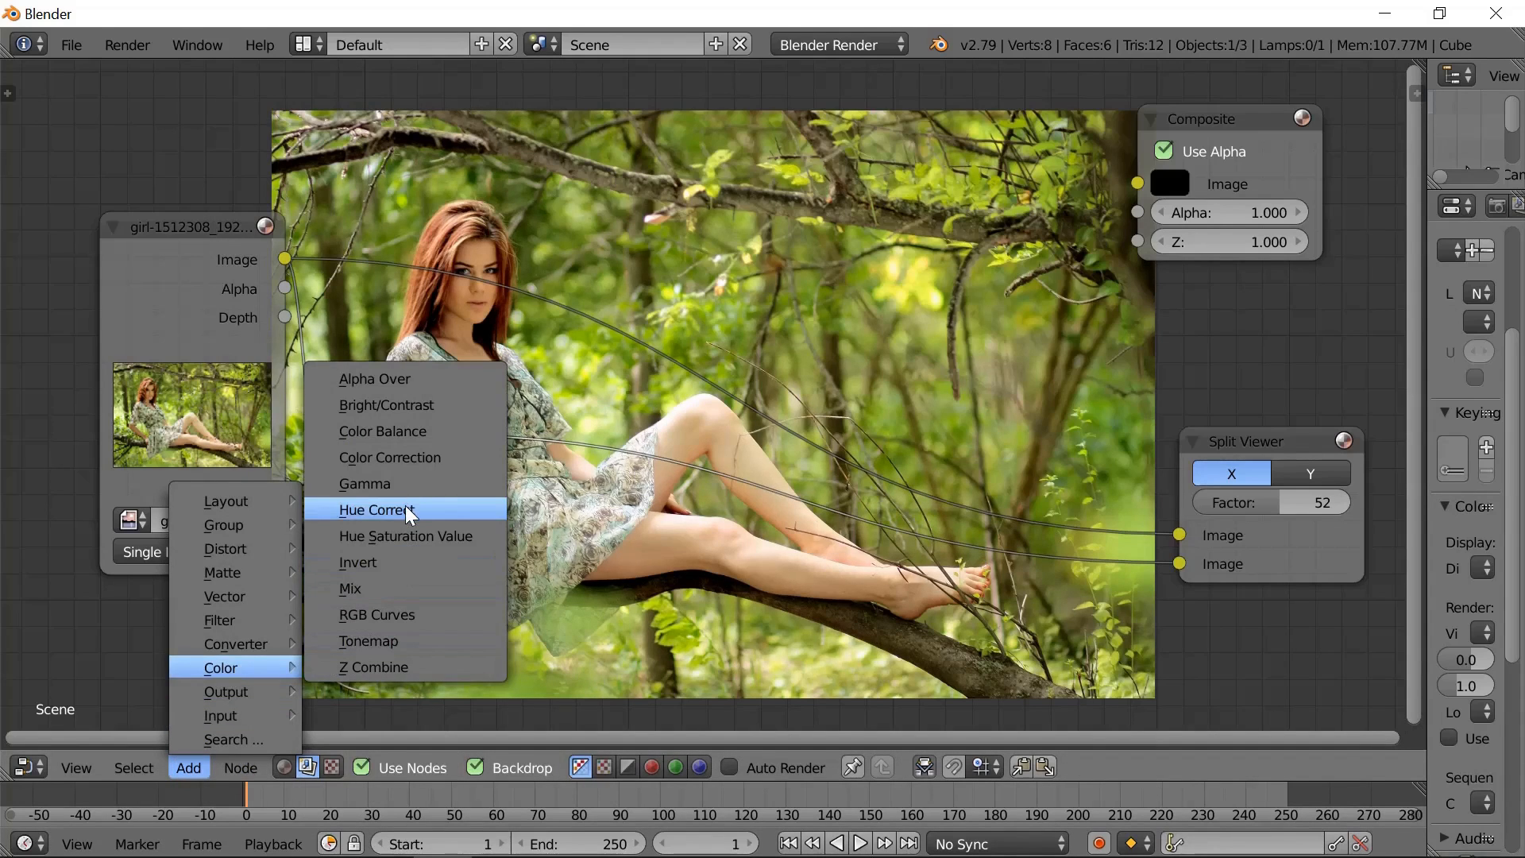
pyautogui.click(405, 509)
pyautogui.click(532, 351)
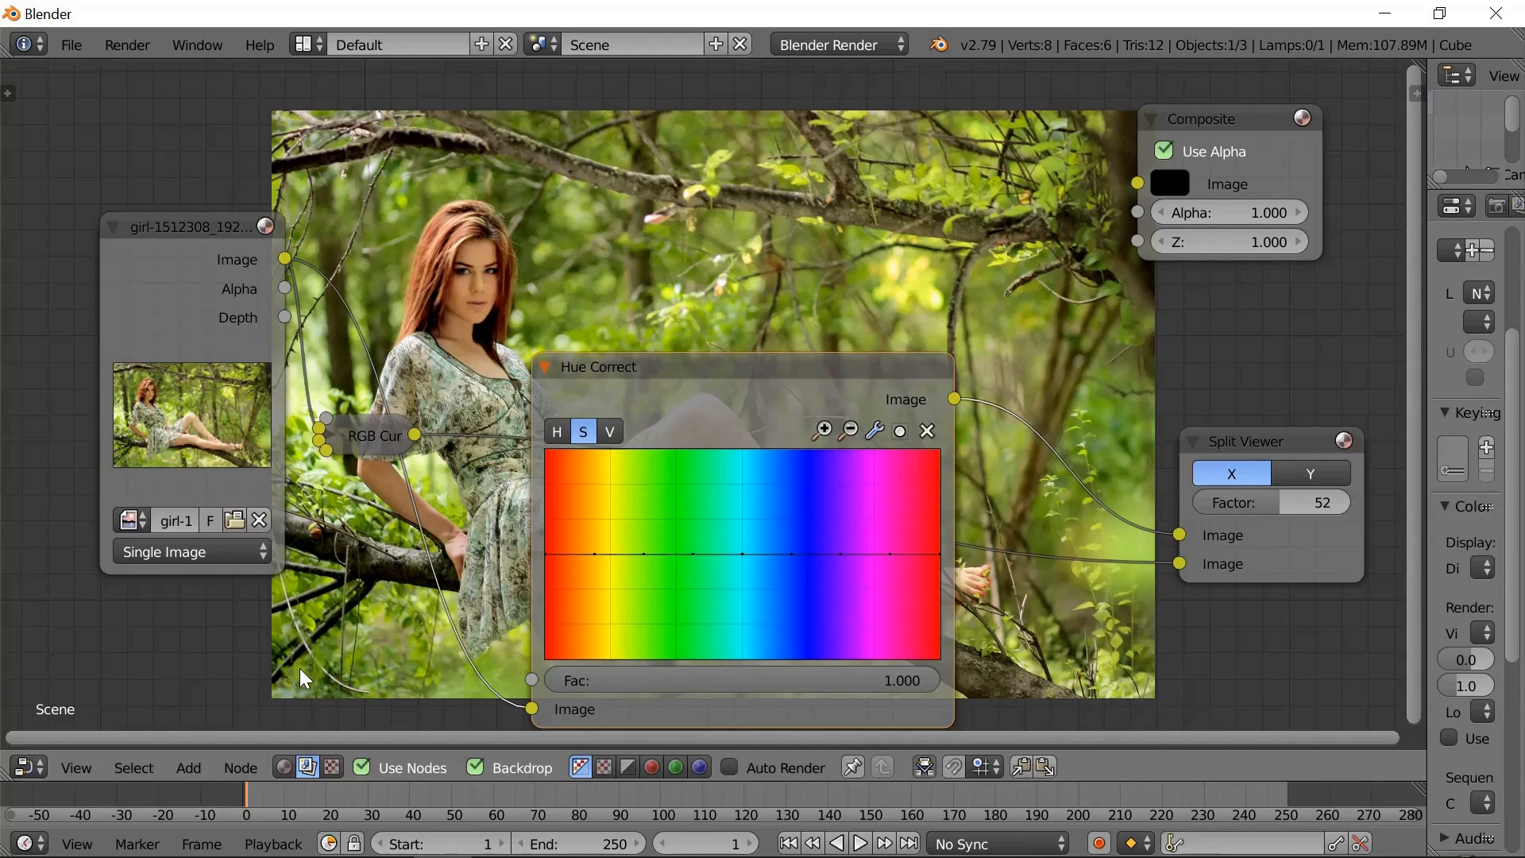
# - Set the split factor to 42, feed the RGB Curves output into Hue Correct, and link the original photo to the Split Viewer's second Image input
pyautogui.moveTo(1272, 504)
pyautogui.mouseDown()
pyautogui.moveTo(1148, 501)
pyautogui.moveTo(1309, 492)
pyautogui.moveTo(1244, 495)
pyautogui.mouseUp()
pyautogui.moveTo(285, 259); pyautogui.dragTo(348, 340)
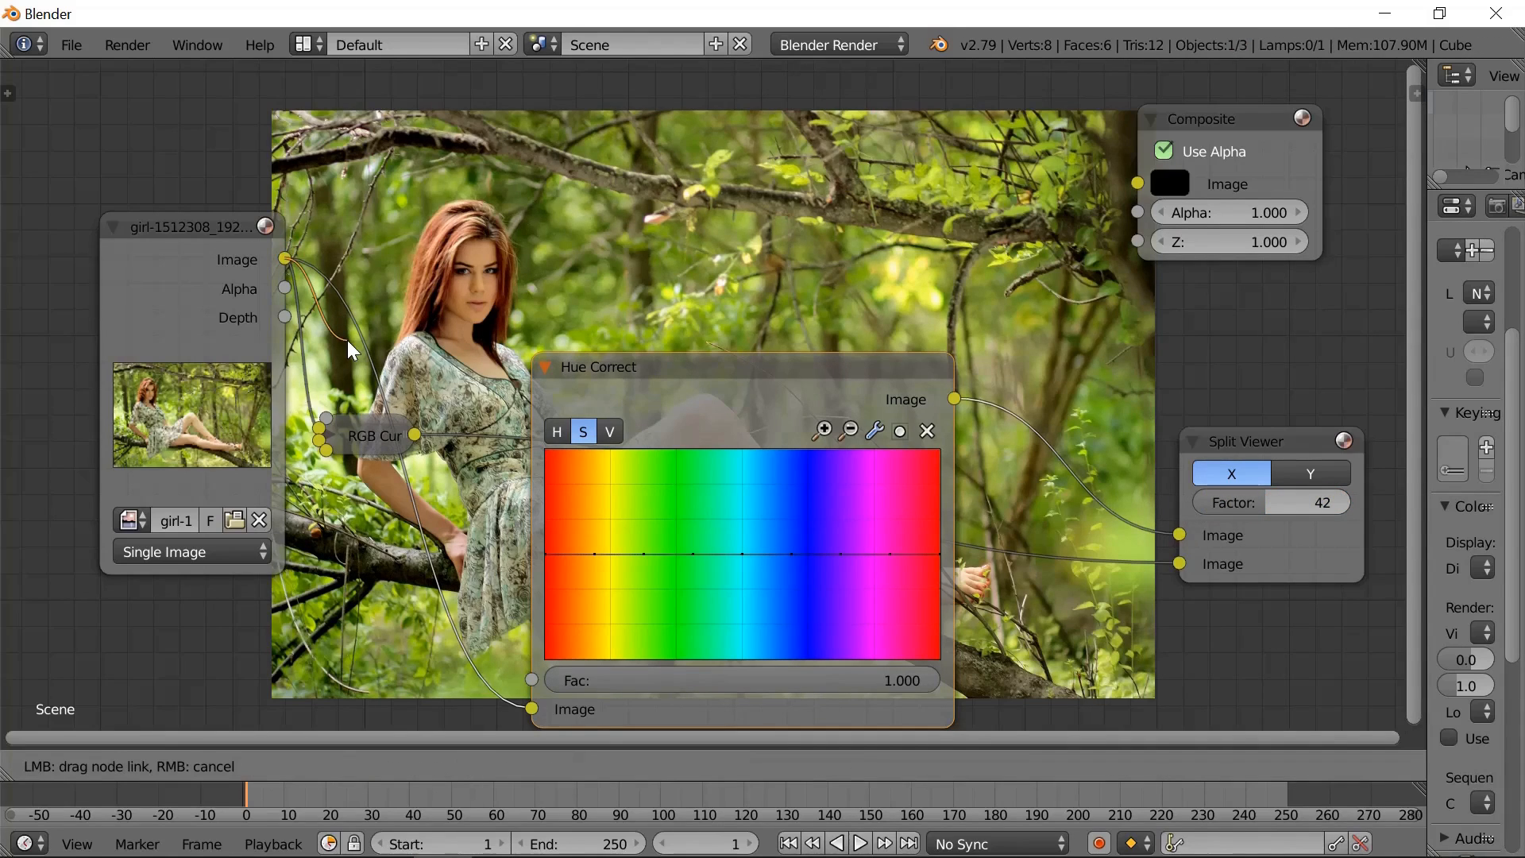
pyautogui.moveTo(342, 311); pyautogui.dragTo(594, 657)
pyautogui.moveTo(1173, 560); pyautogui.dragTo(532, 709)
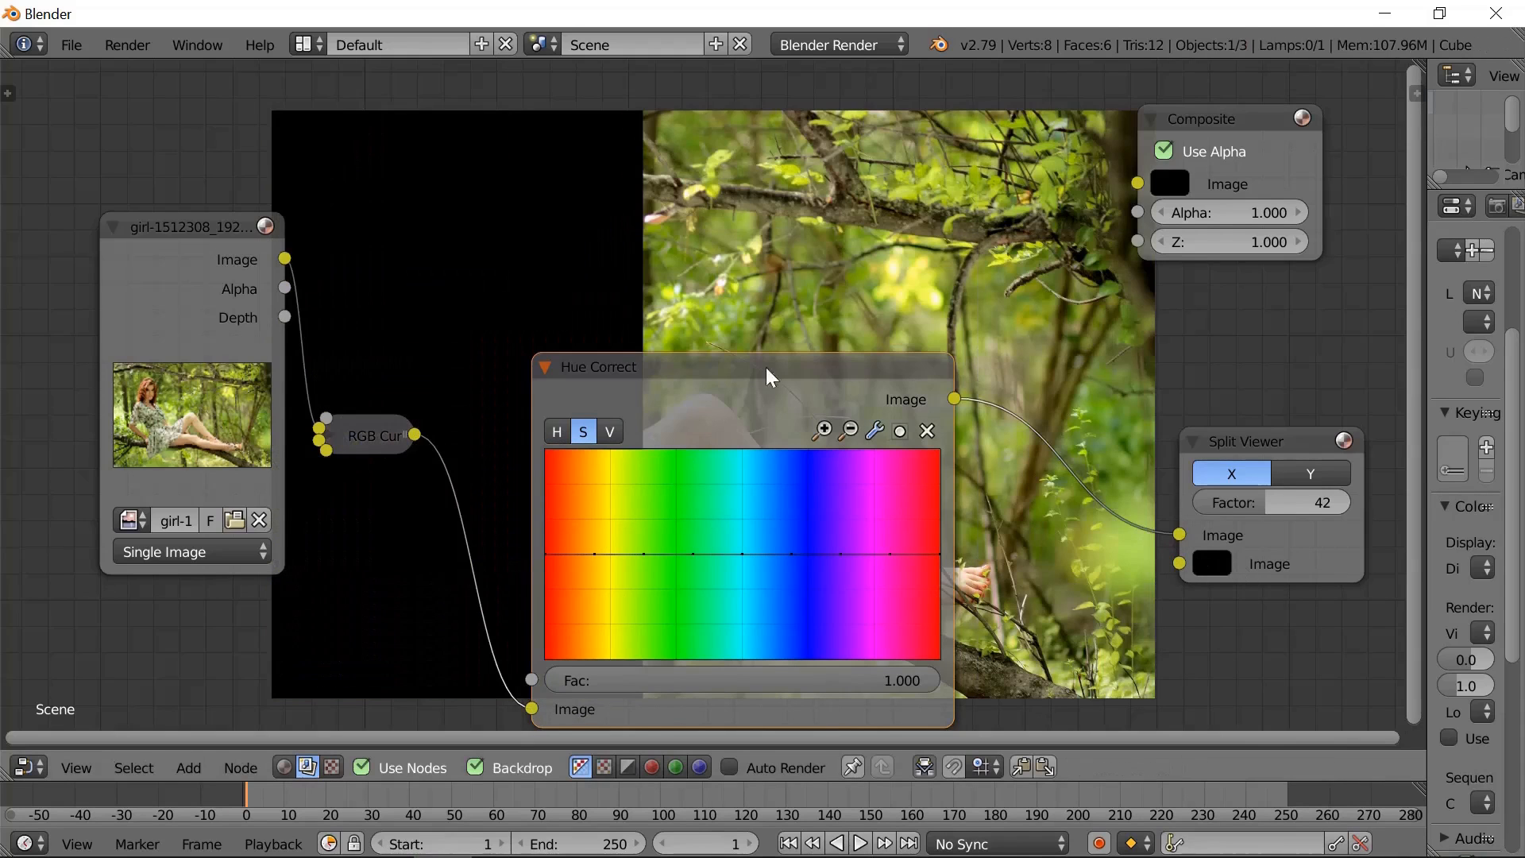
pyautogui.moveTo(286, 258); pyautogui.dragTo(1182, 564)
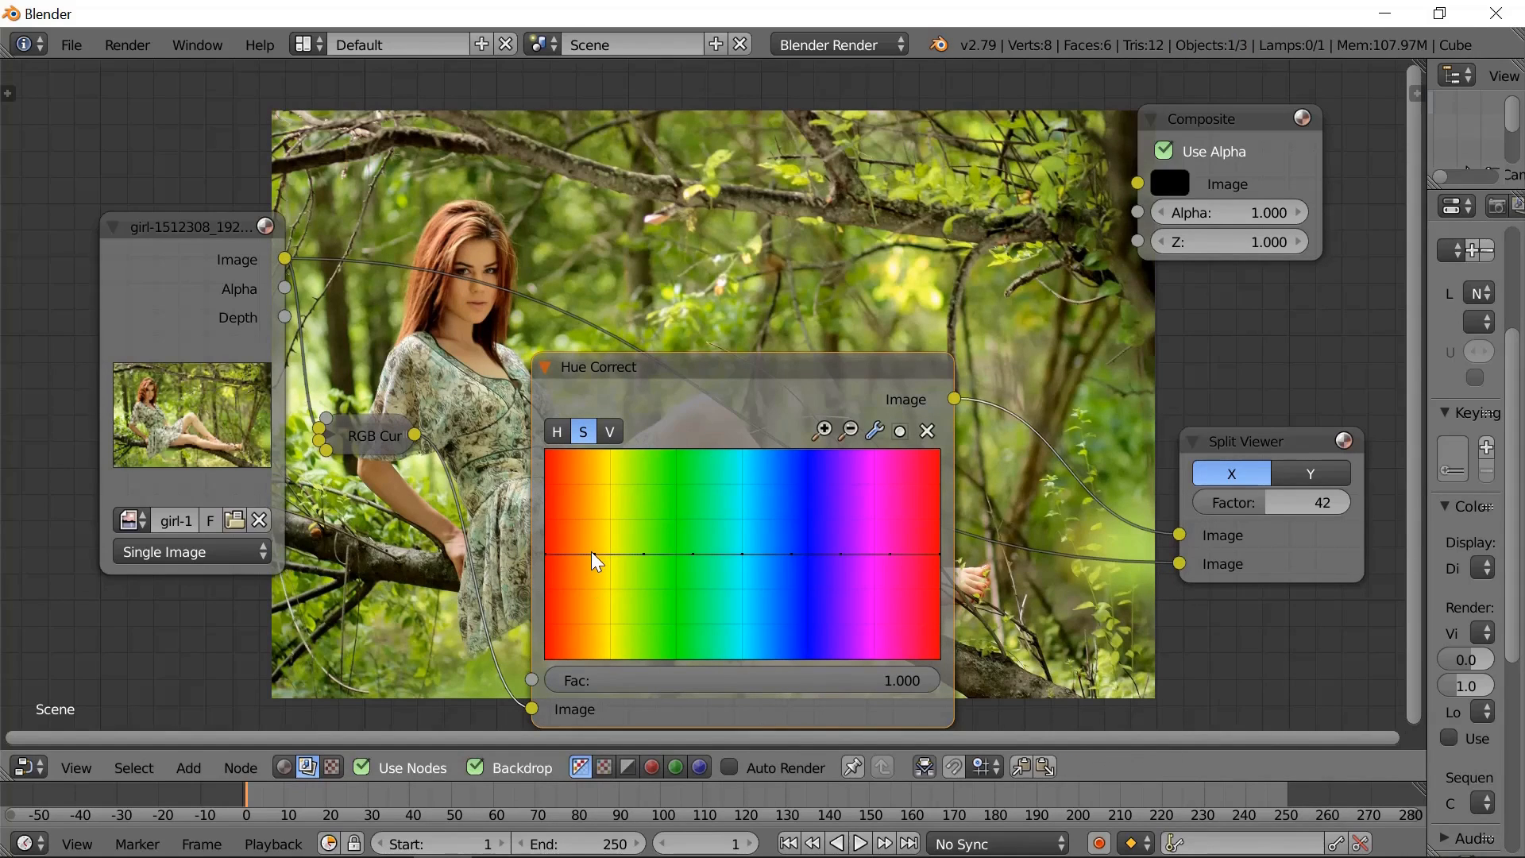
# - Raise the orange-yellow point of the Hue Correct saturation curve to about X 0.14, Y 0.86 and drop the green to magenta points to 0
pyautogui.moveTo(588, 554); pyautogui.dragTo(594, 475)
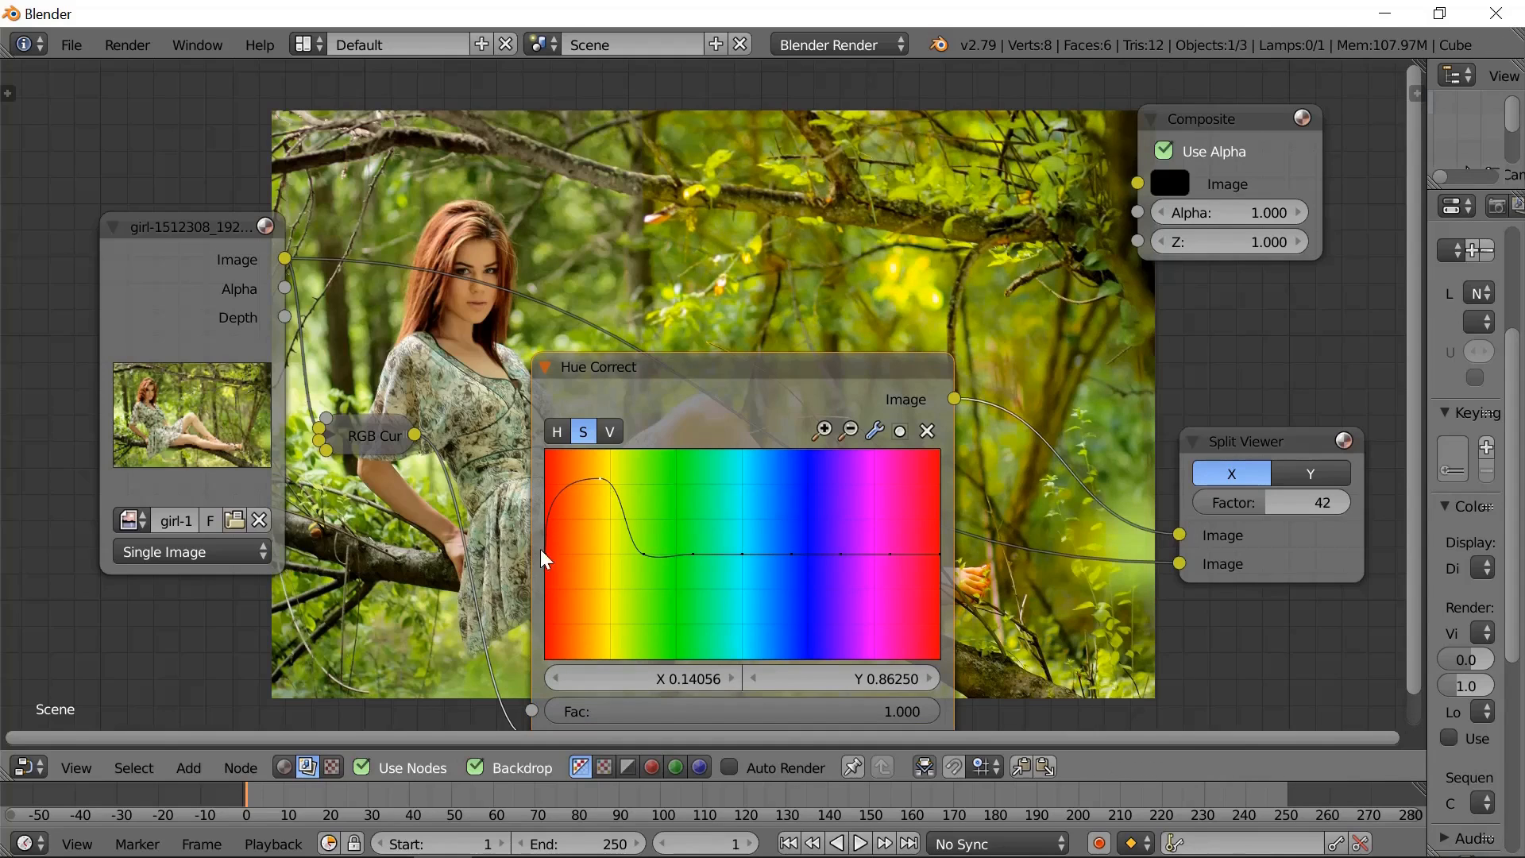
pyautogui.moveTo(644, 554); pyautogui.dragTo(655, 659)
pyautogui.moveTo(693, 553); pyautogui.dragTo(715, 677)
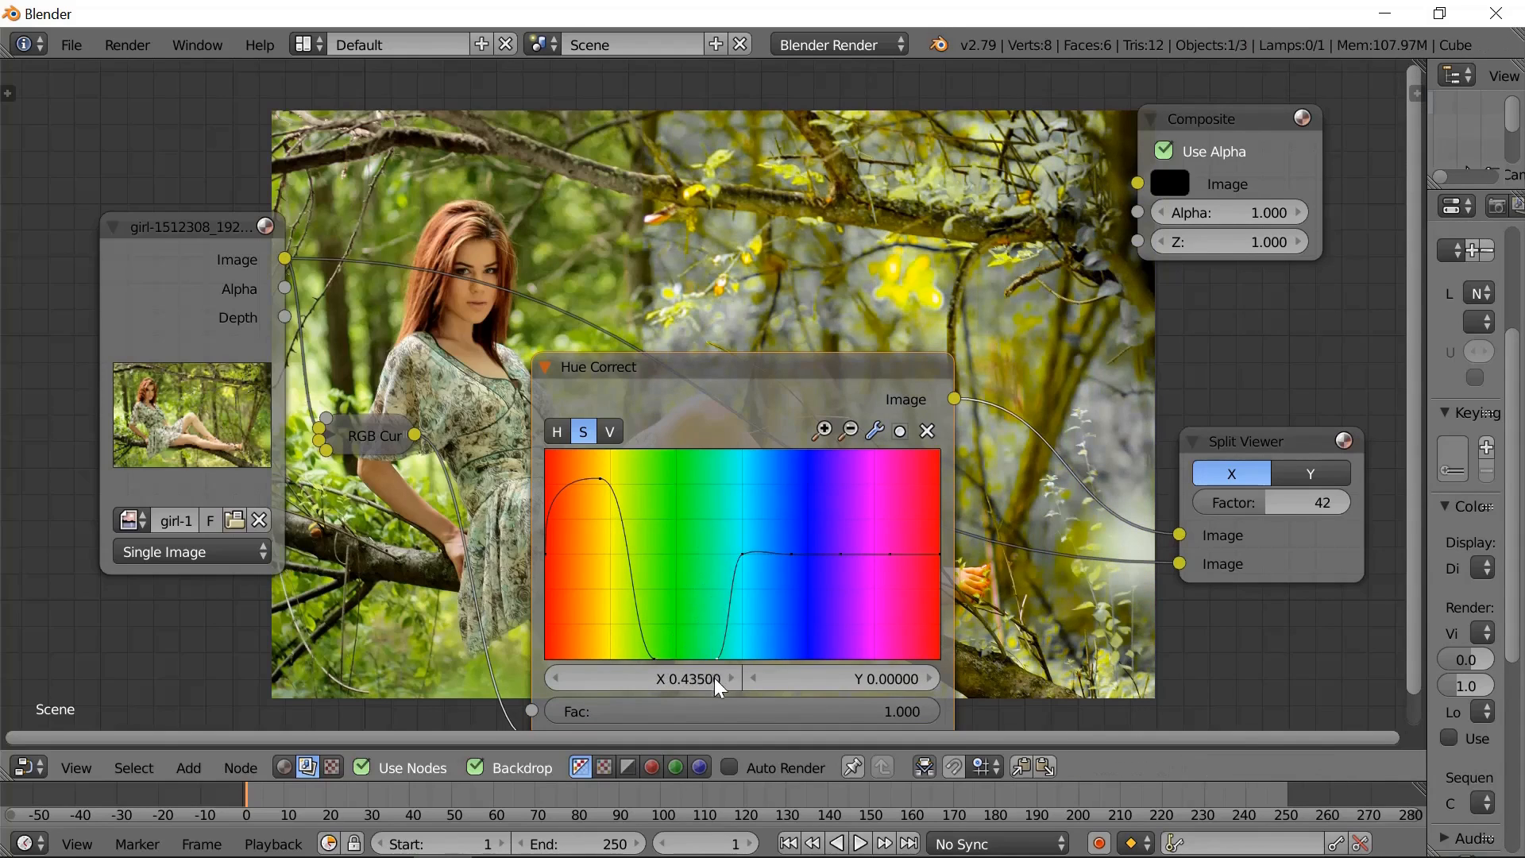
pyautogui.moveTo(740, 552); pyautogui.dragTo(800, 678)
pyautogui.moveTo(791, 555); pyautogui.dragTo(824, 679)
pyautogui.moveTo(826, 550); pyautogui.dragTo(879, 659)
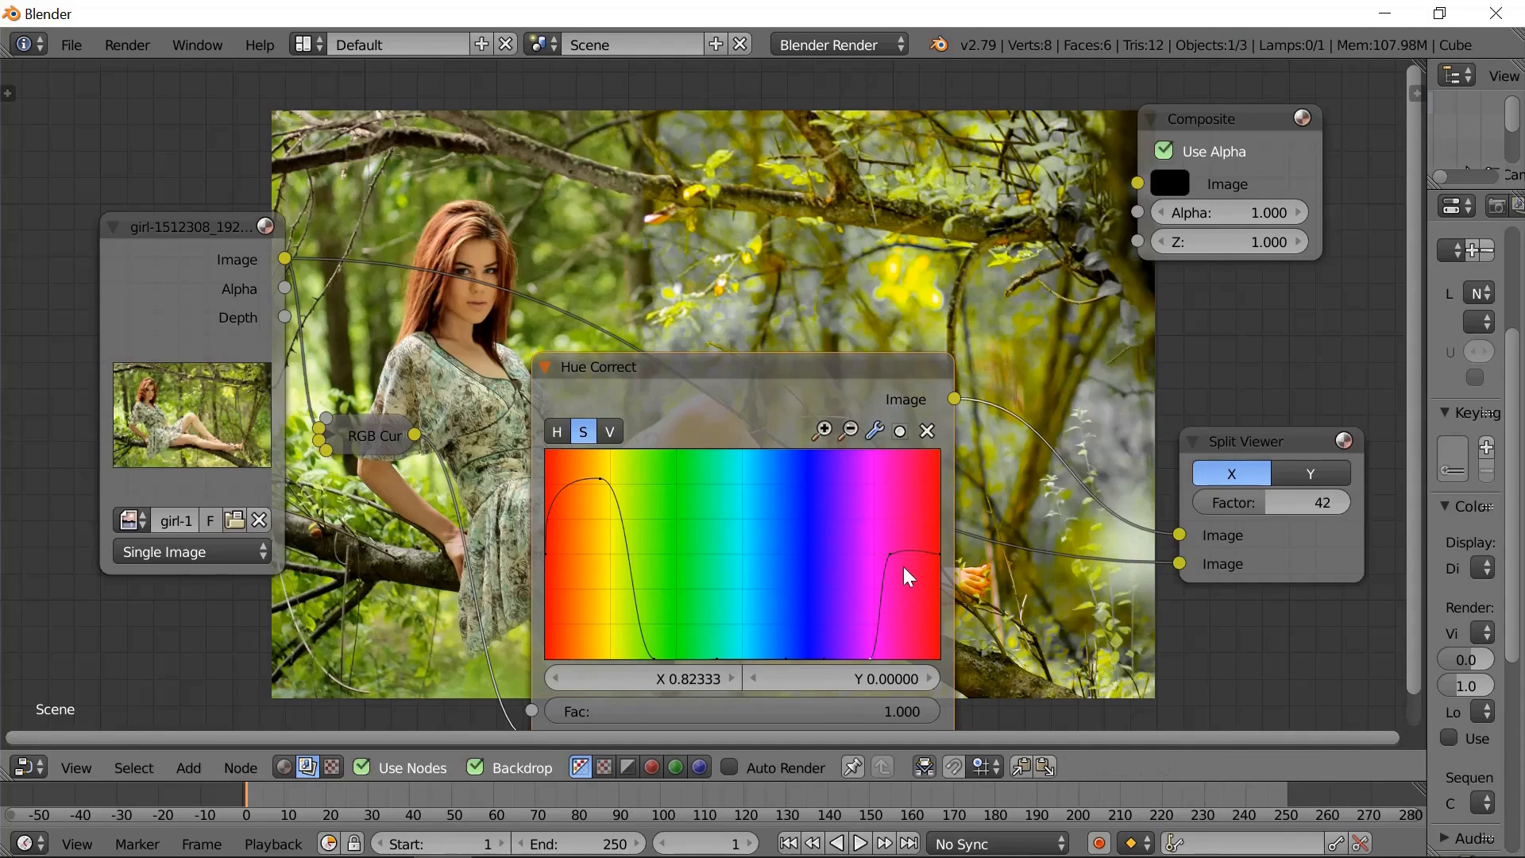
pyautogui.moveTo(891, 556); pyautogui.dragTo(919, 714)
# - Swap the Split Viewer's two Image links and narrow the saturation peak to orange-red, with the yellow point at about X 0.156, Y 0
pyautogui.moveTo(1185, 554); pyautogui.dragTo(1171, 536)
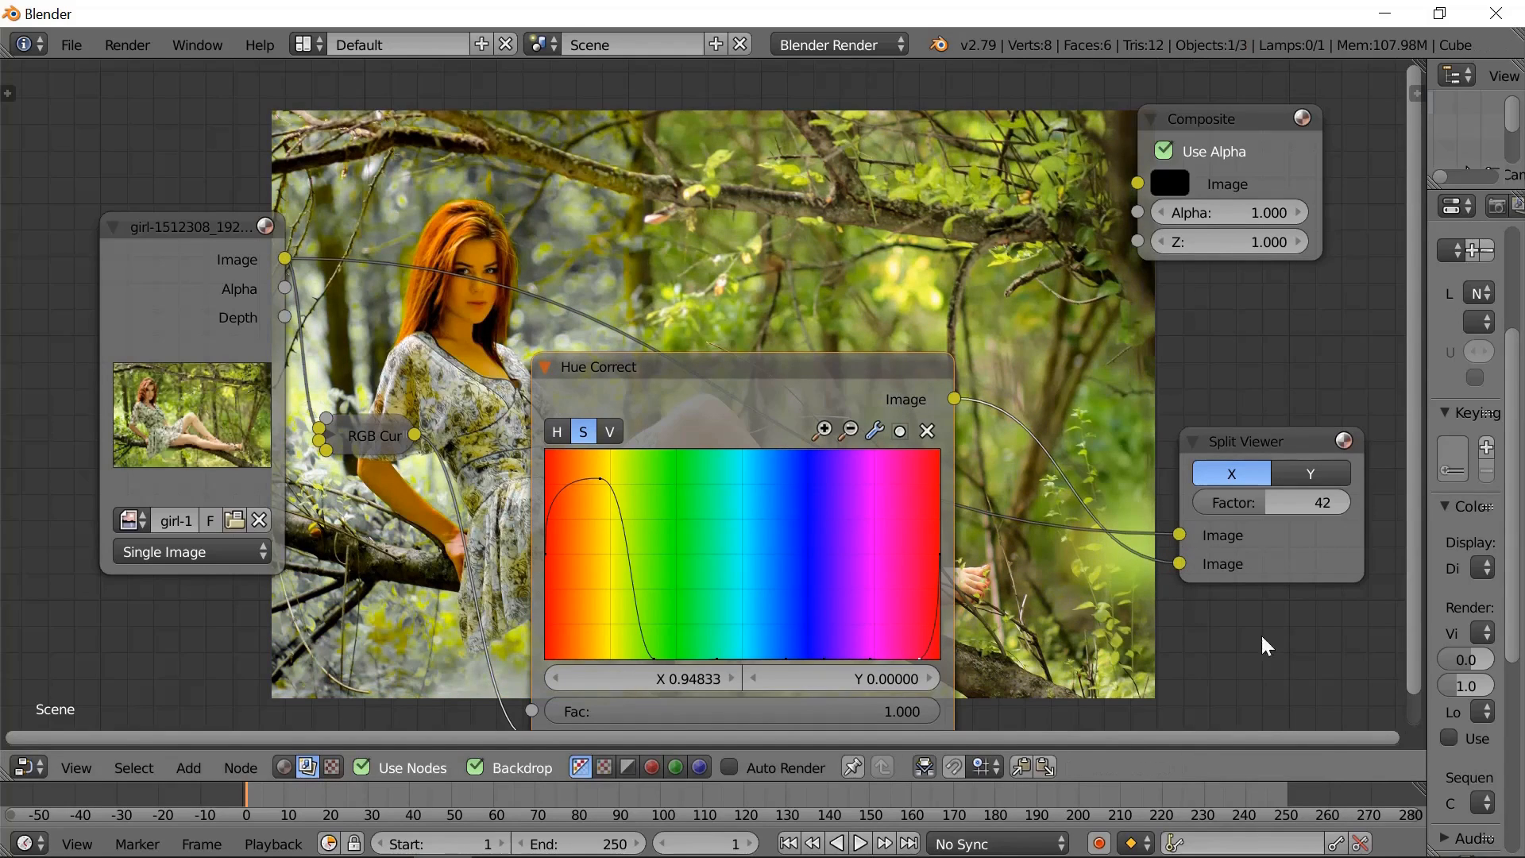
pyautogui.moveTo(939, 549); pyautogui.dragTo(937, 655)
pyautogui.moveTo(600, 478); pyautogui.dragTo(574, 471)
pyautogui.moveTo(545, 541); pyautogui.dragTo(568, 440)
pyautogui.moveTo(609, 512); pyautogui.dragTo(607, 635)
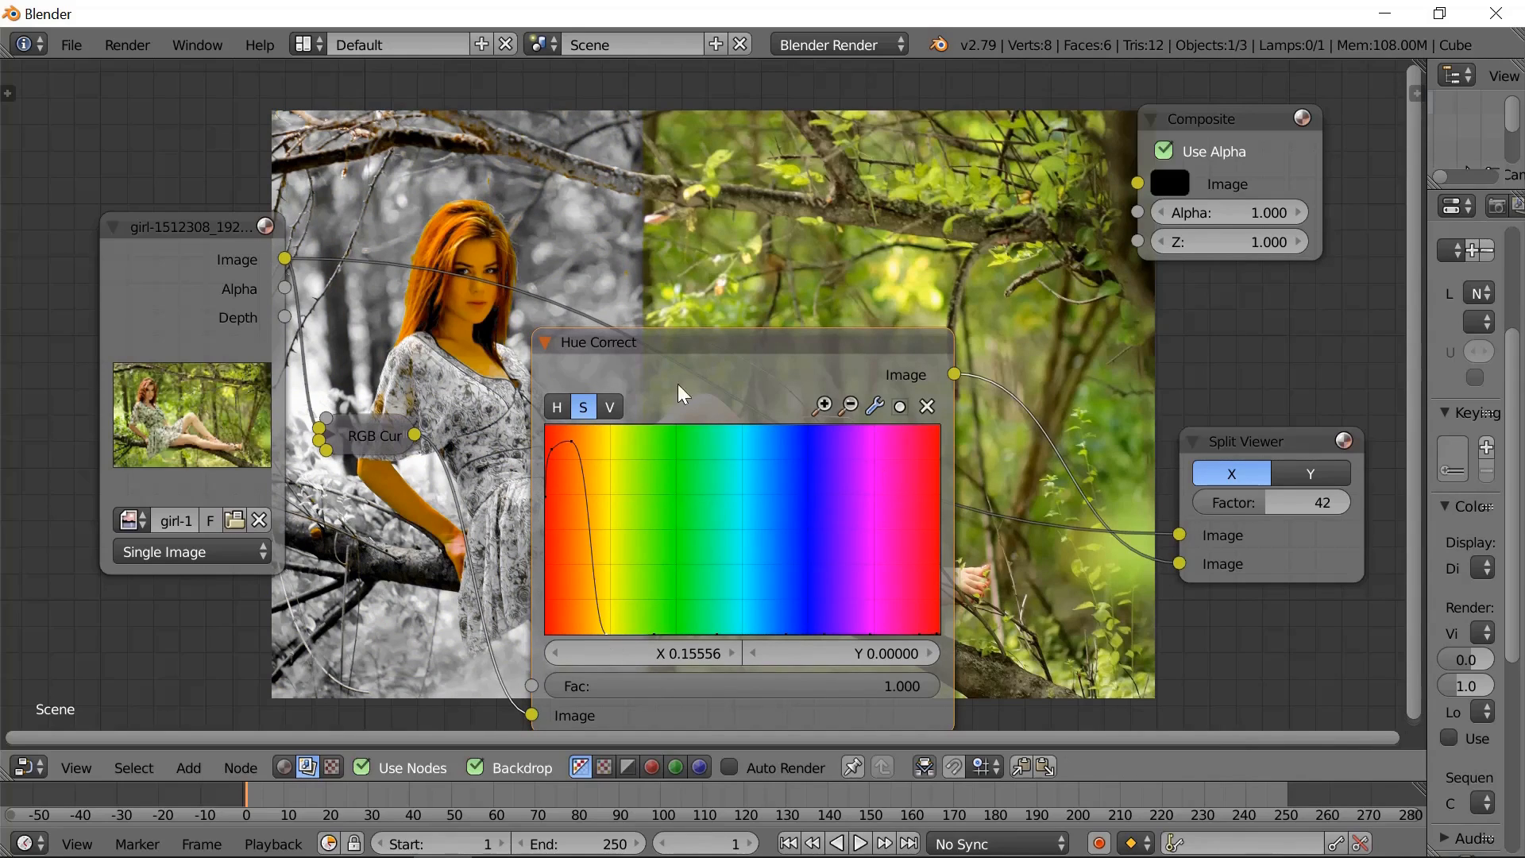
# - Collapse the Hue Correct node, preview the grade at split factor 100, and return the factor to 47
pyautogui.click(547, 342)
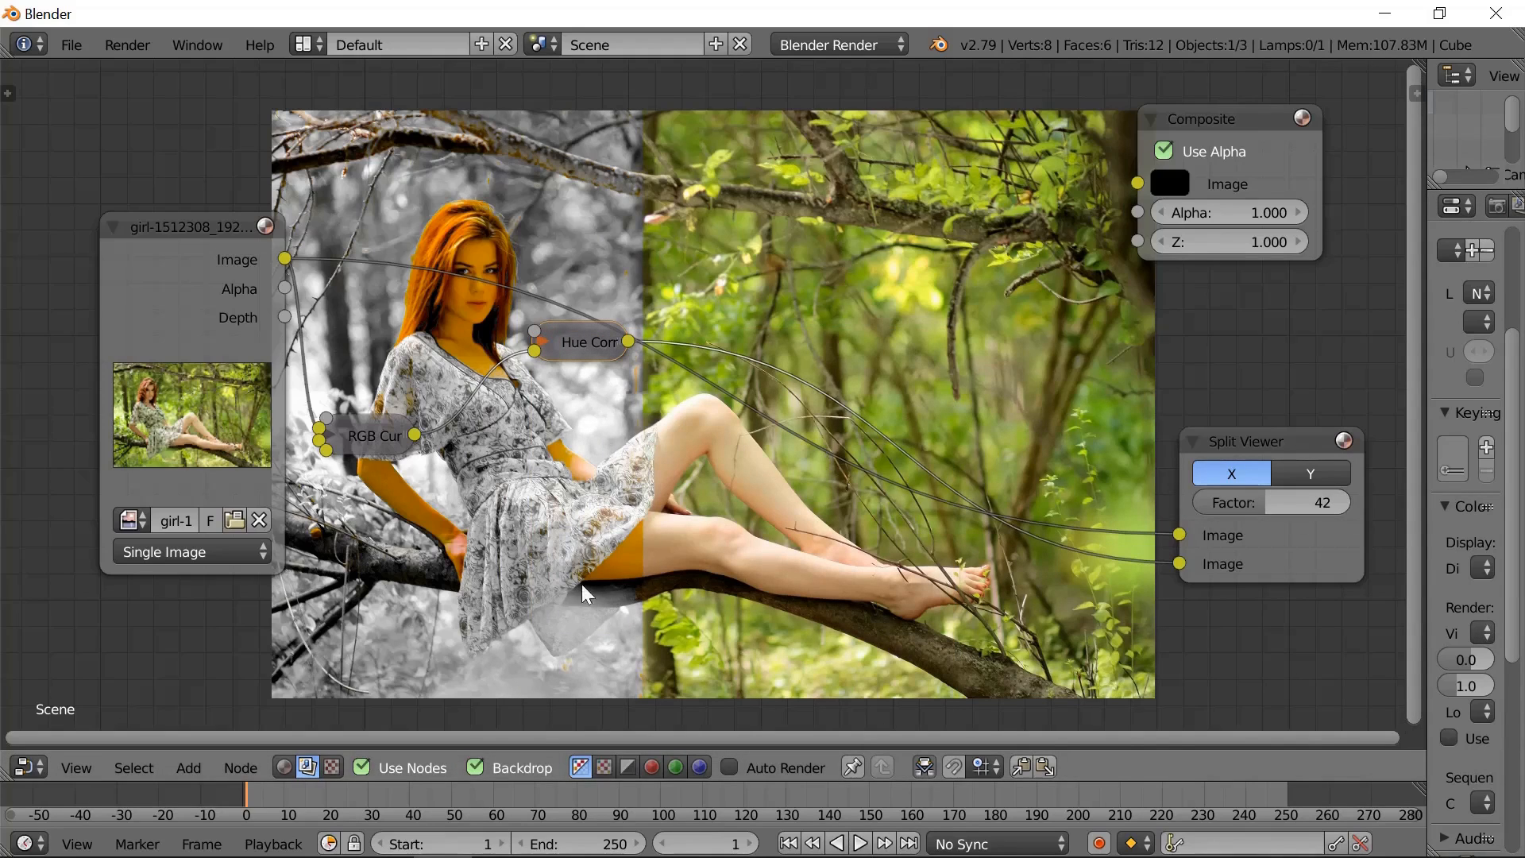
pyautogui.click(1267, 503)
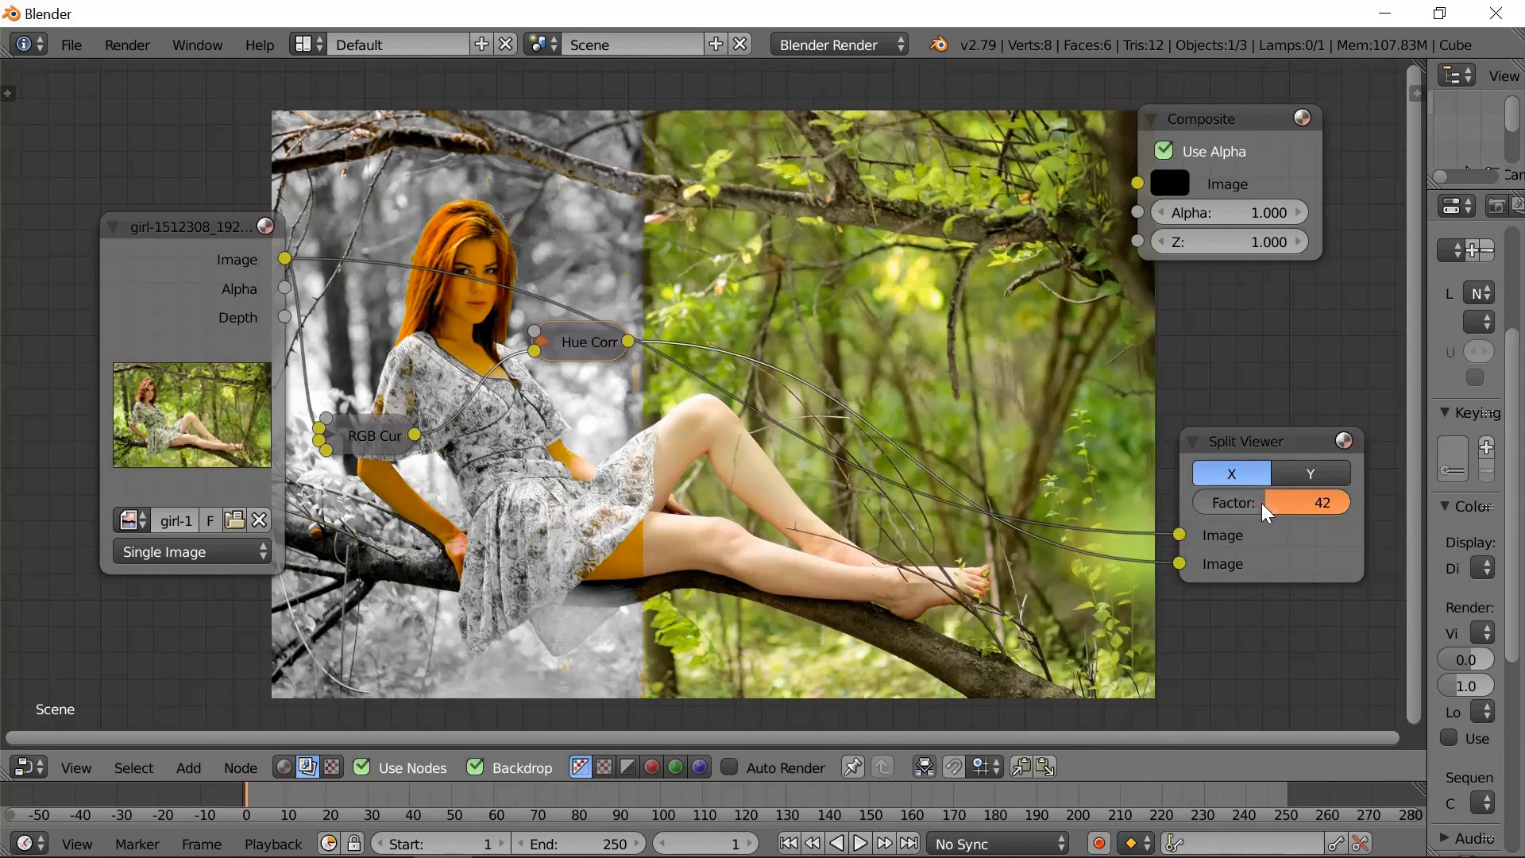
pyautogui.write('100')
pyautogui.press('Return')
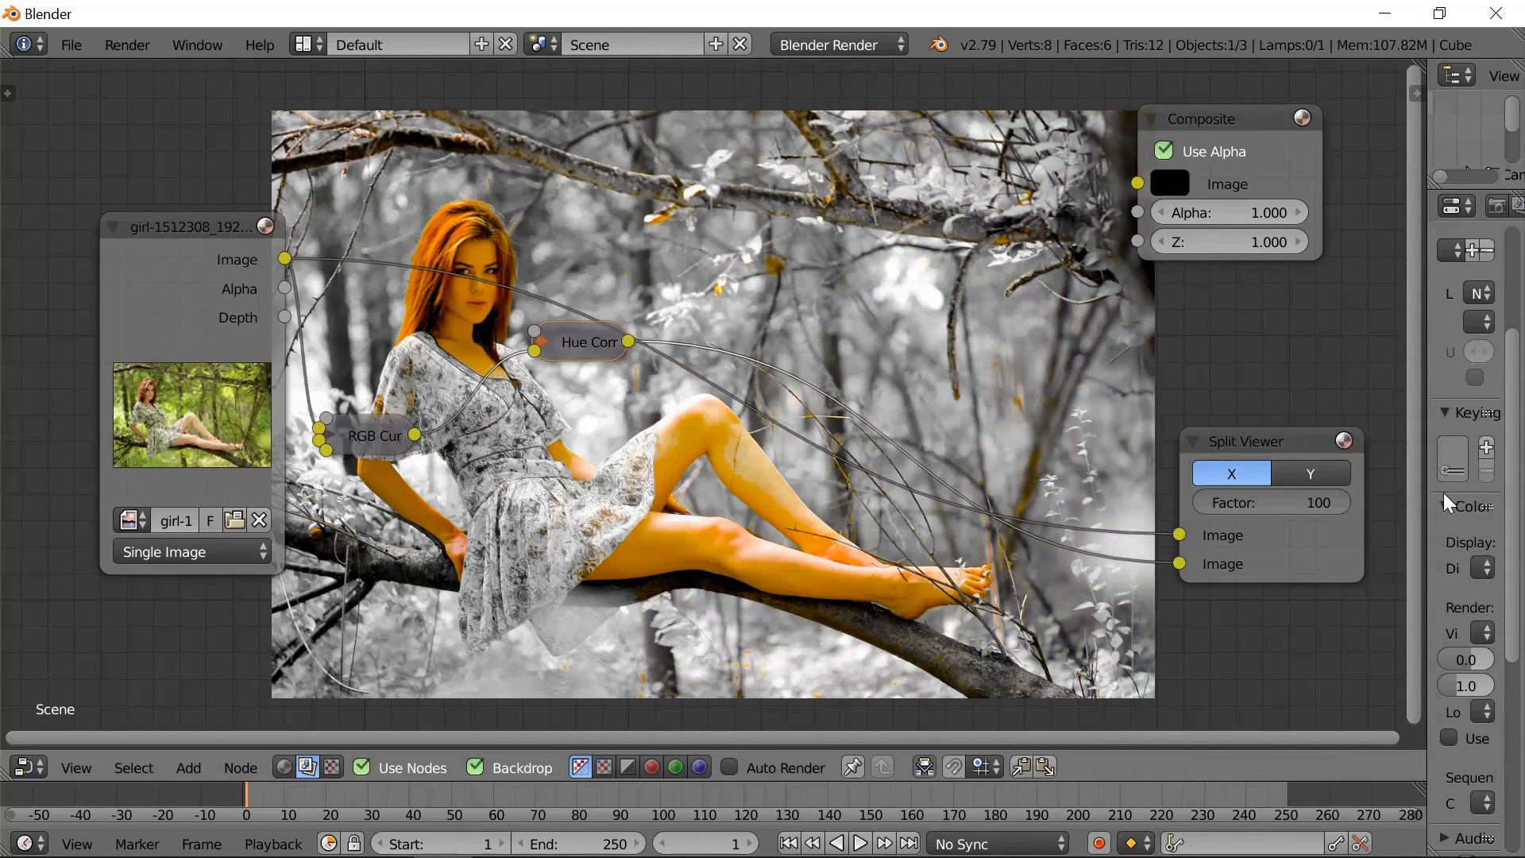
pyautogui.moveTo(1343, 504); pyautogui.dragTo(1274, 505)
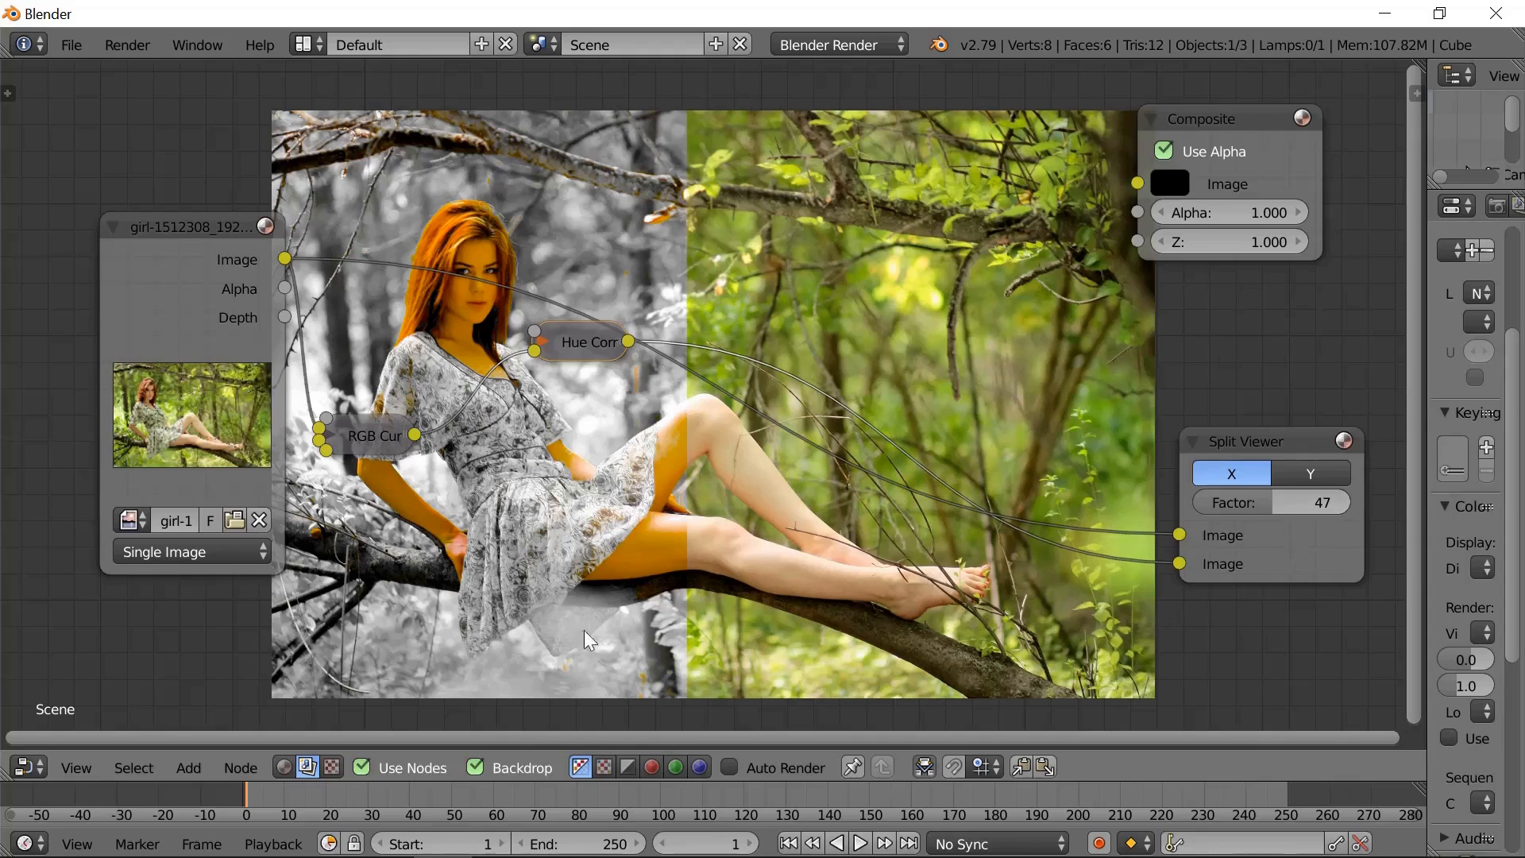
# - Add a Hue Saturation Value node and insert it on the link between Hue Correct and the Split Viewer
pyautogui.click(201, 769)
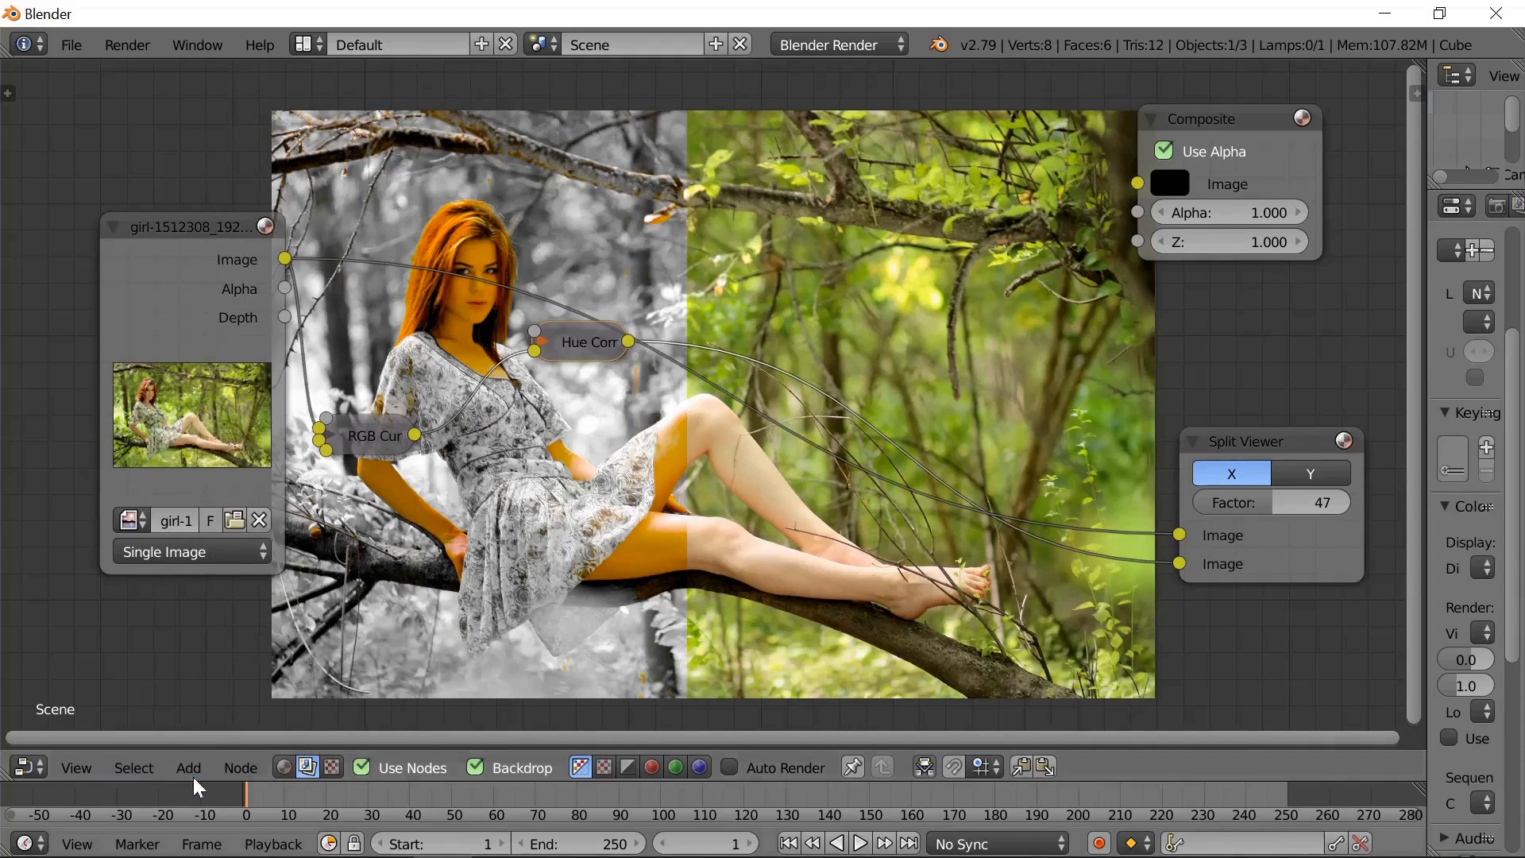
pyautogui.click(191, 772)
pyautogui.moveTo(215, 666)
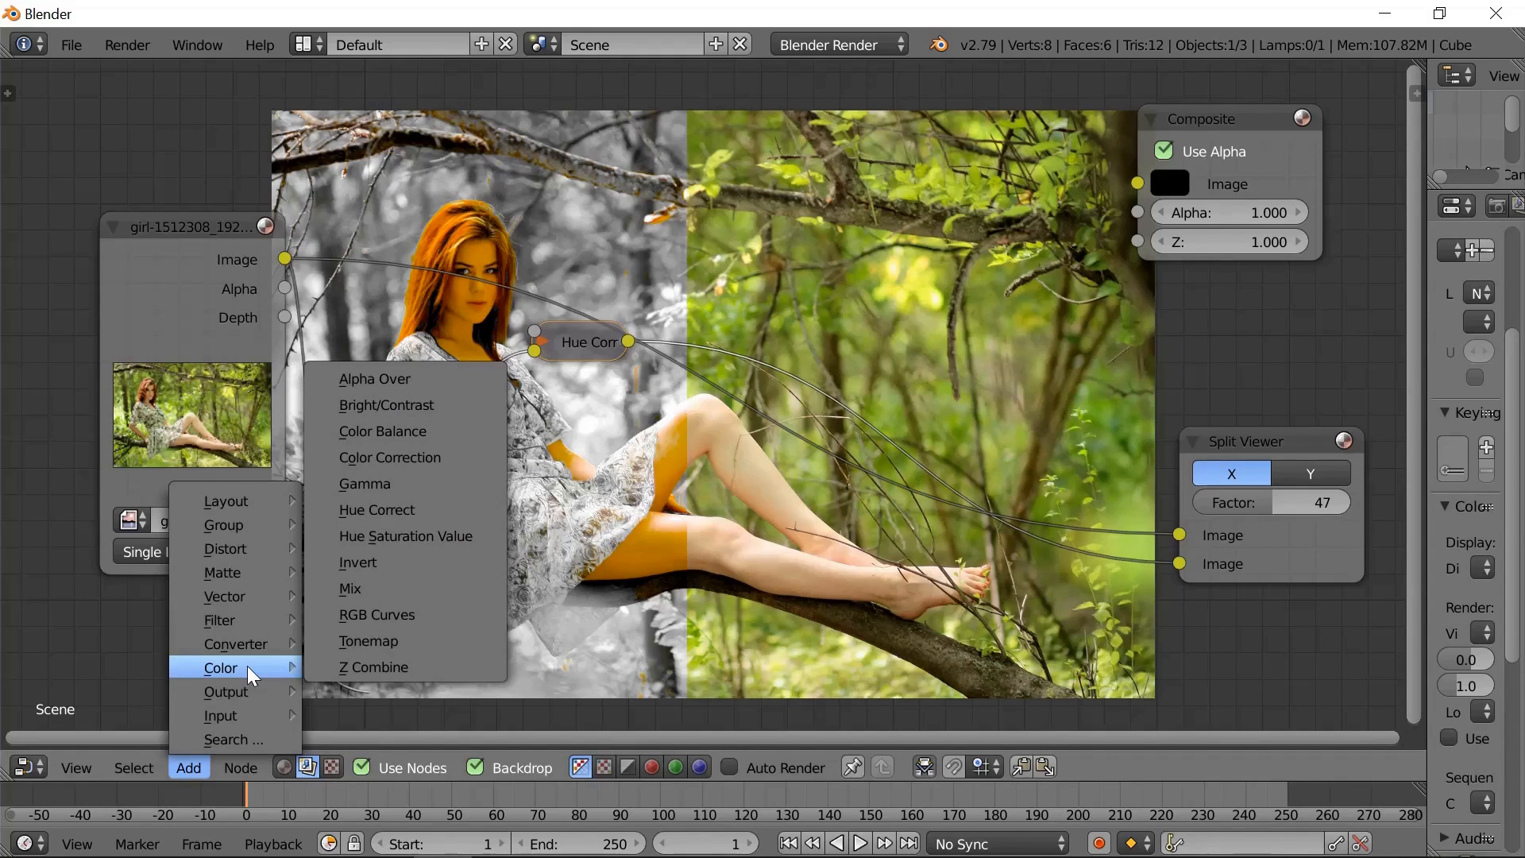
pyautogui.click(409, 535)
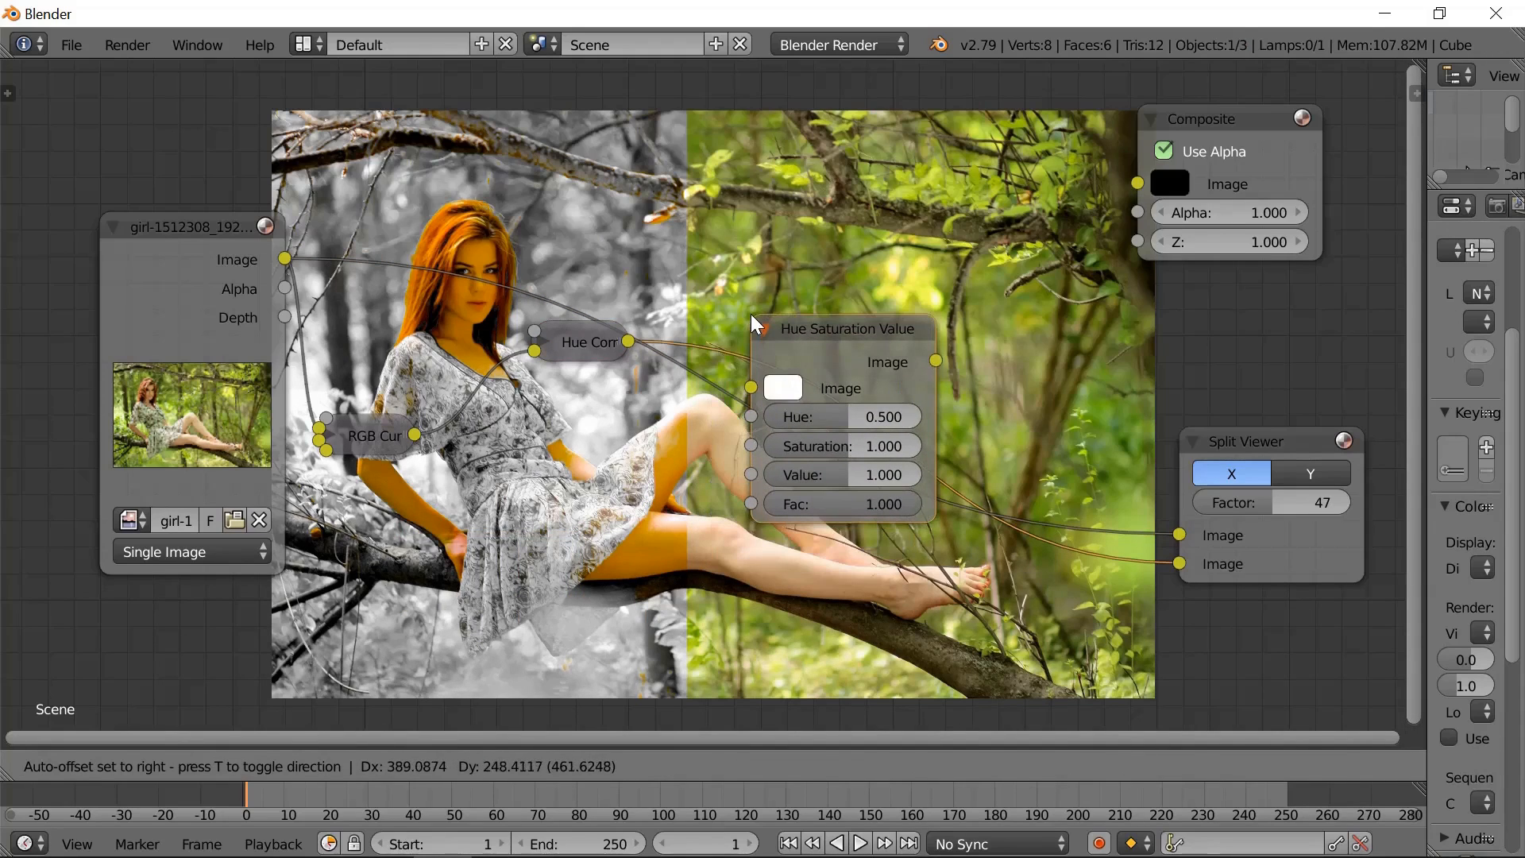
pyautogui.click(750, 314)
# - Set the Hue Saturation Value node's saturation to 0.867 and its hue to 0.502
pyautogui.moveTo(841, 443)
pyautogui.mouseDown()
pyautogui.moveTo(820, 452)
pyautogui.moveTo(842, 423)
pyautogui.mouseUp()
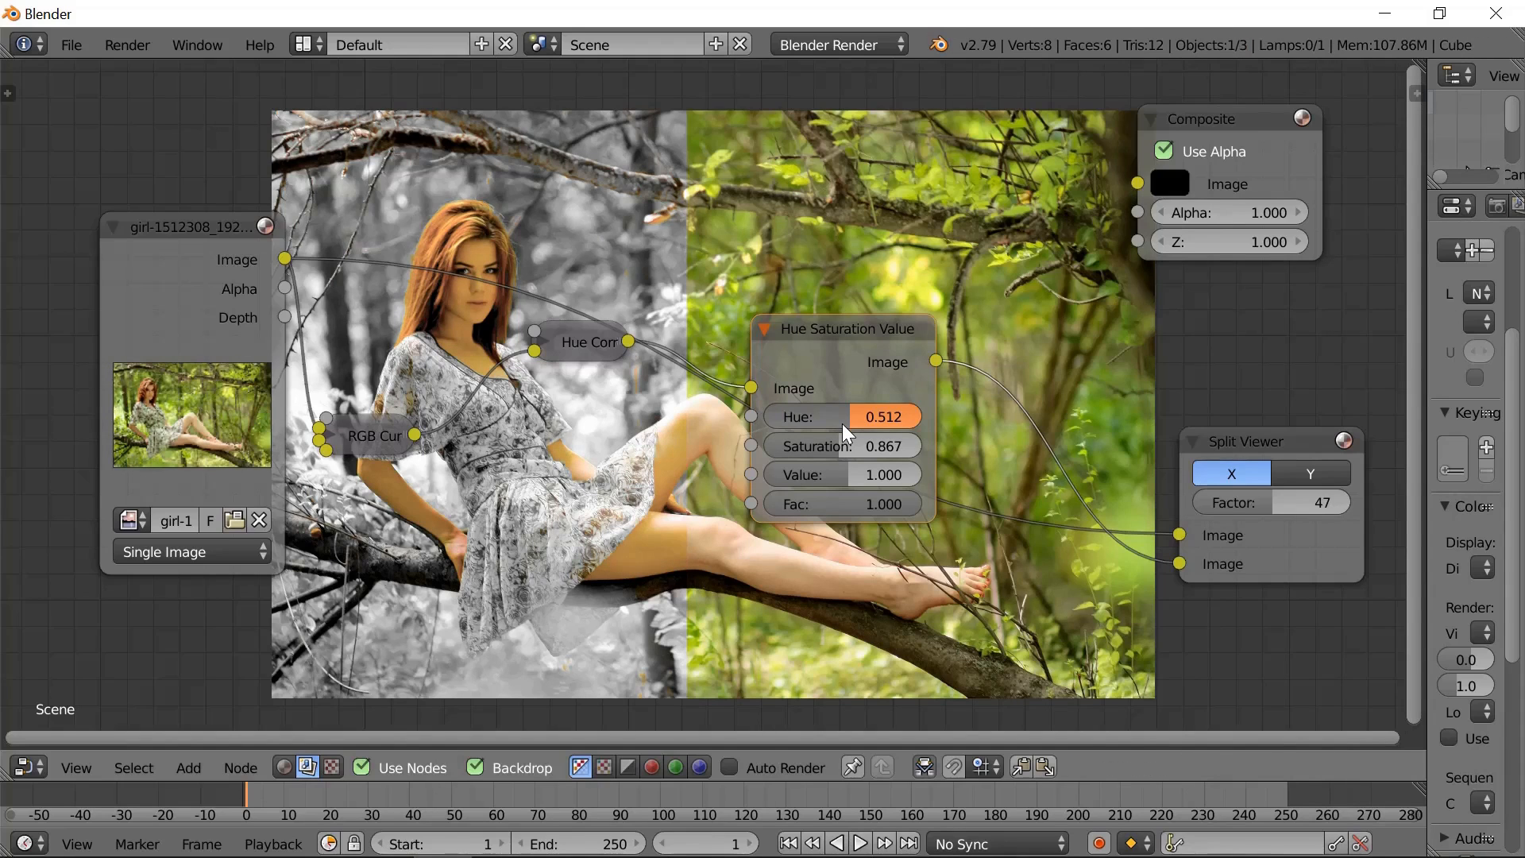
pyautogui.click(894, 419)
pyautogui.write('.5')
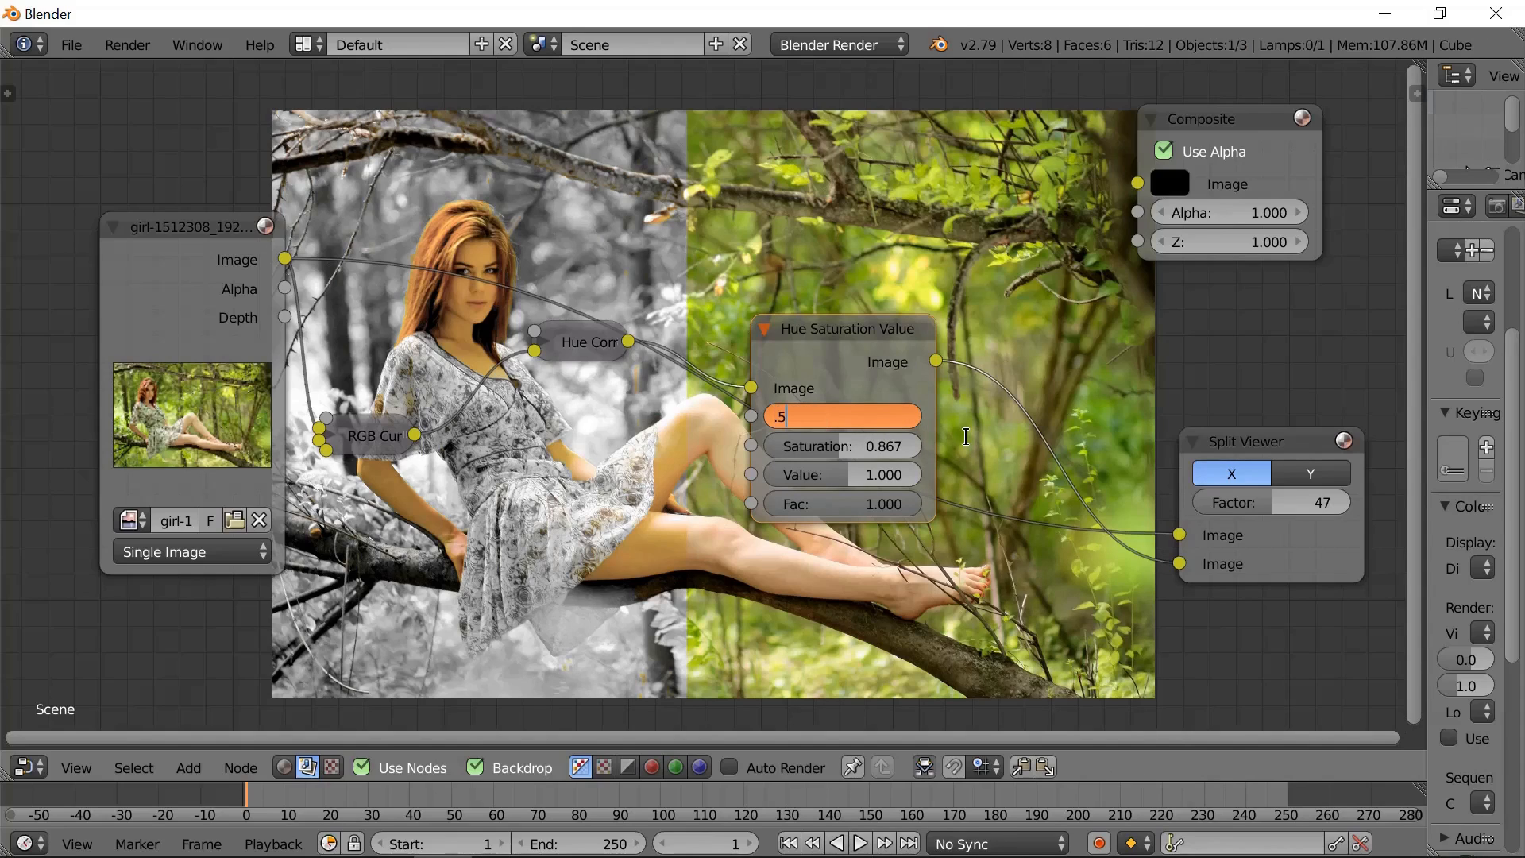
pyautogui.write('025')
pyautogui.press('Return')
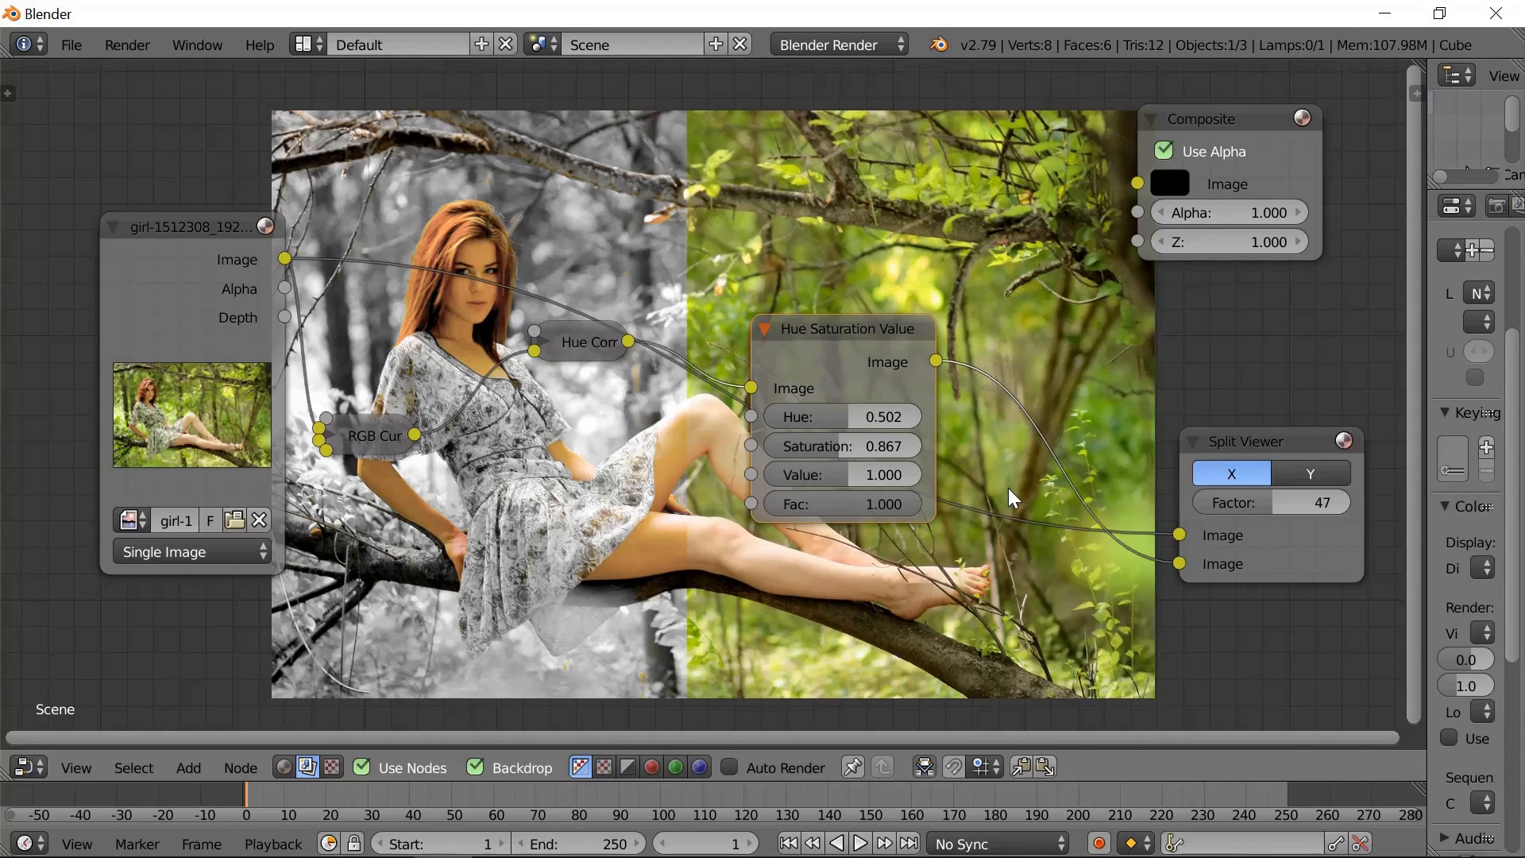
# - Set the split factor to 51 and link the Hue Saturation Value output to the Composite node's Image input
pyautogui.moveTo(1235, 498); pyautogui.dragTo(1293, 504)
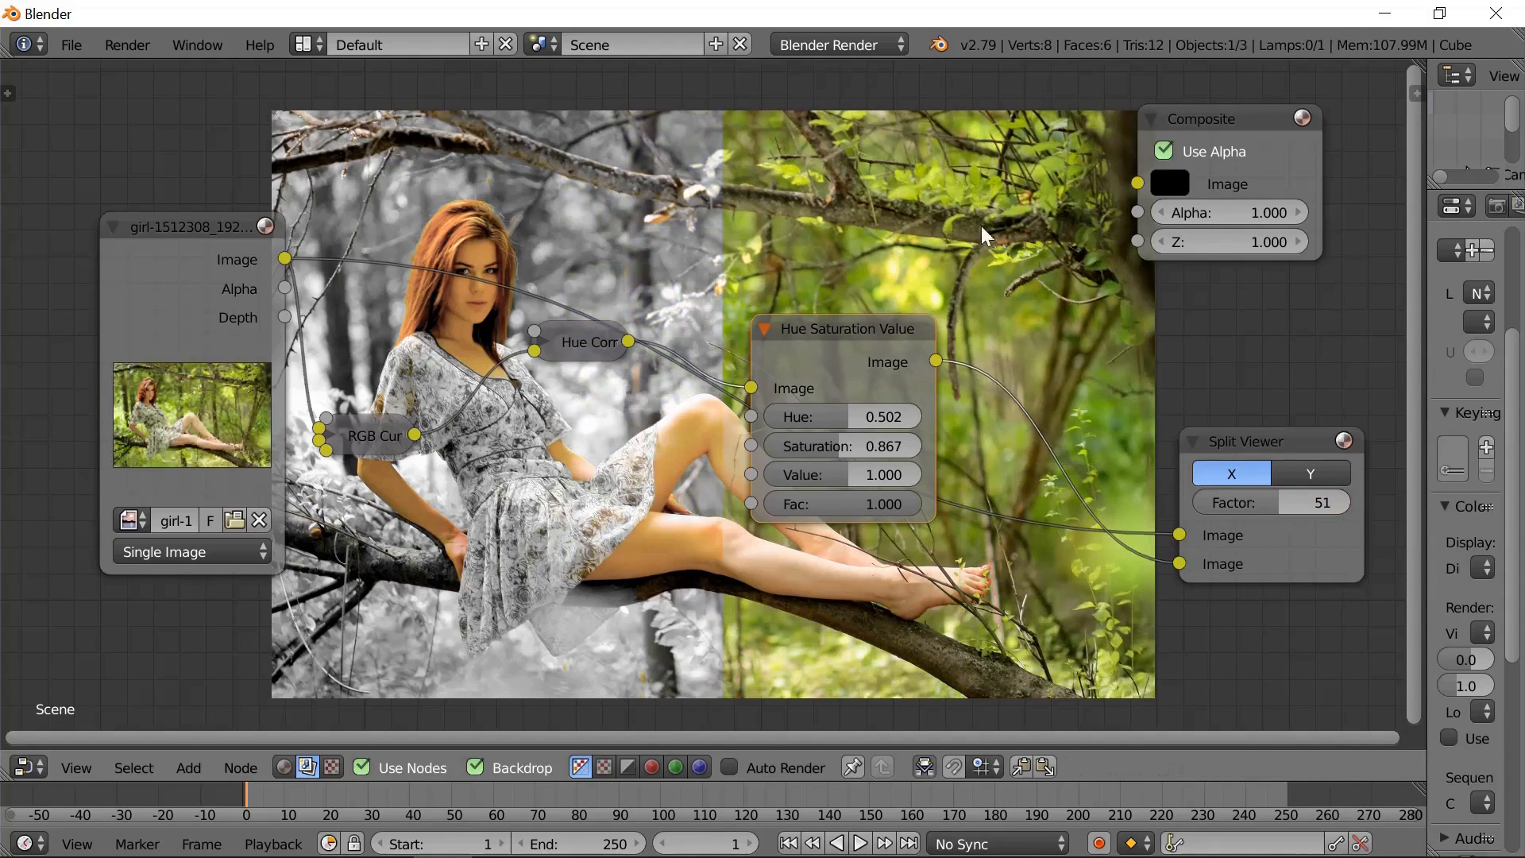
pyautogui.moveTo(935, 361); pyautogui.dragTo(1138, 185)
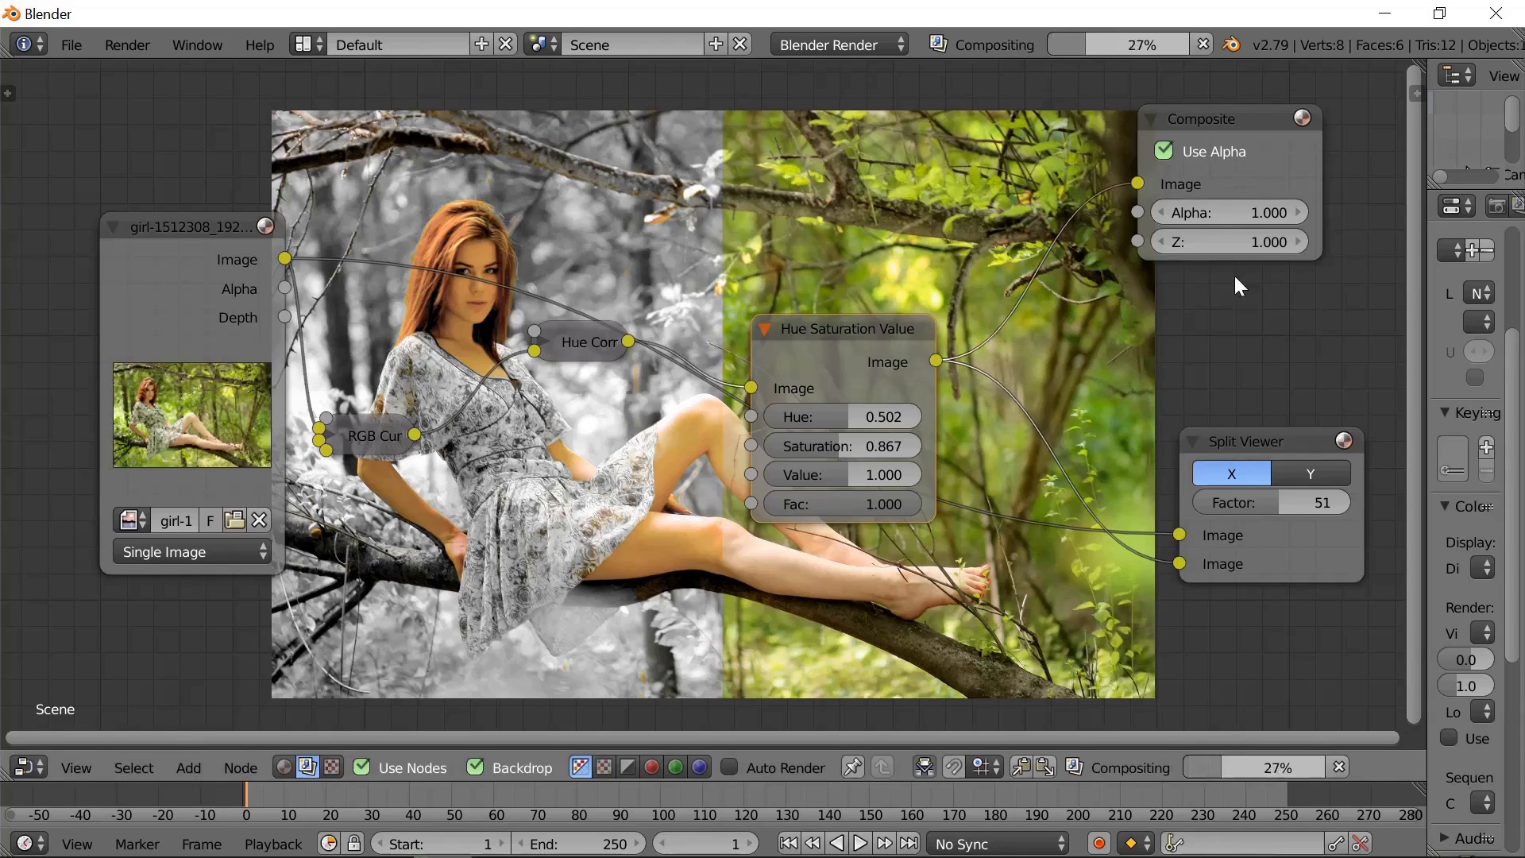